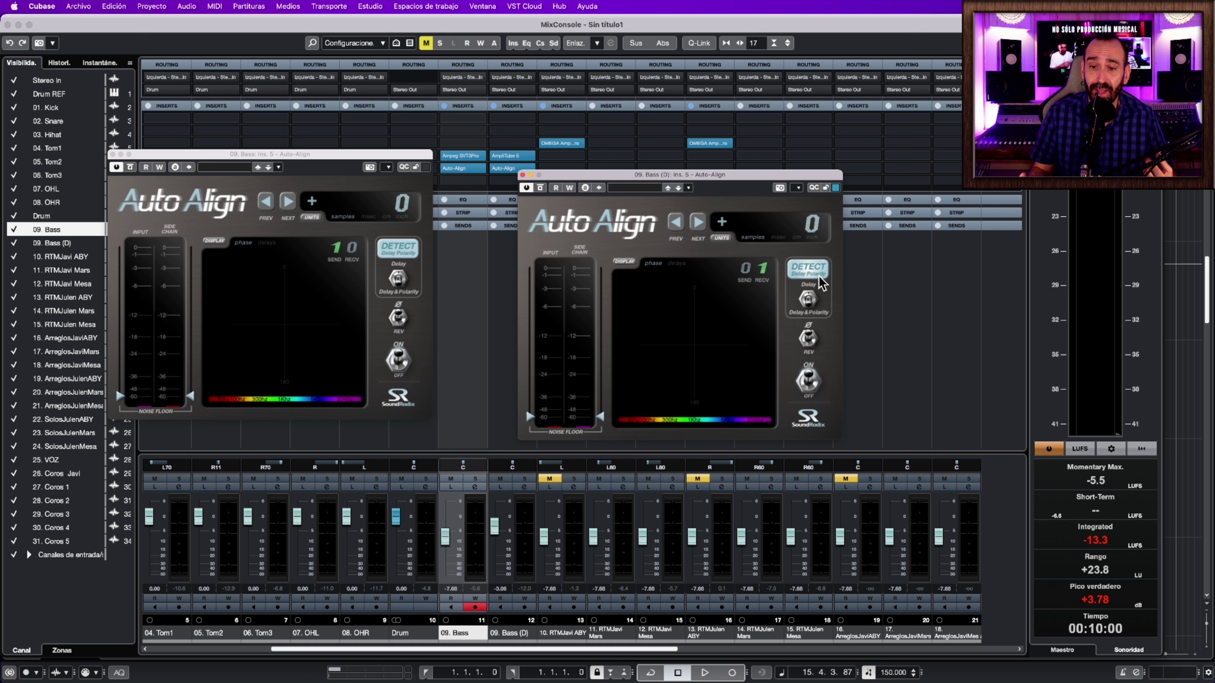
Reset both bass faders to 0 dB, solo the two bass tracks, and detect delay and polarity with Auto-Align on 09. Bass (D) during playback
{"action": "left_click", "coordinate": [454, 552], "text": "super"}
{"action": "left_click", "coordinate": [475, 479]}
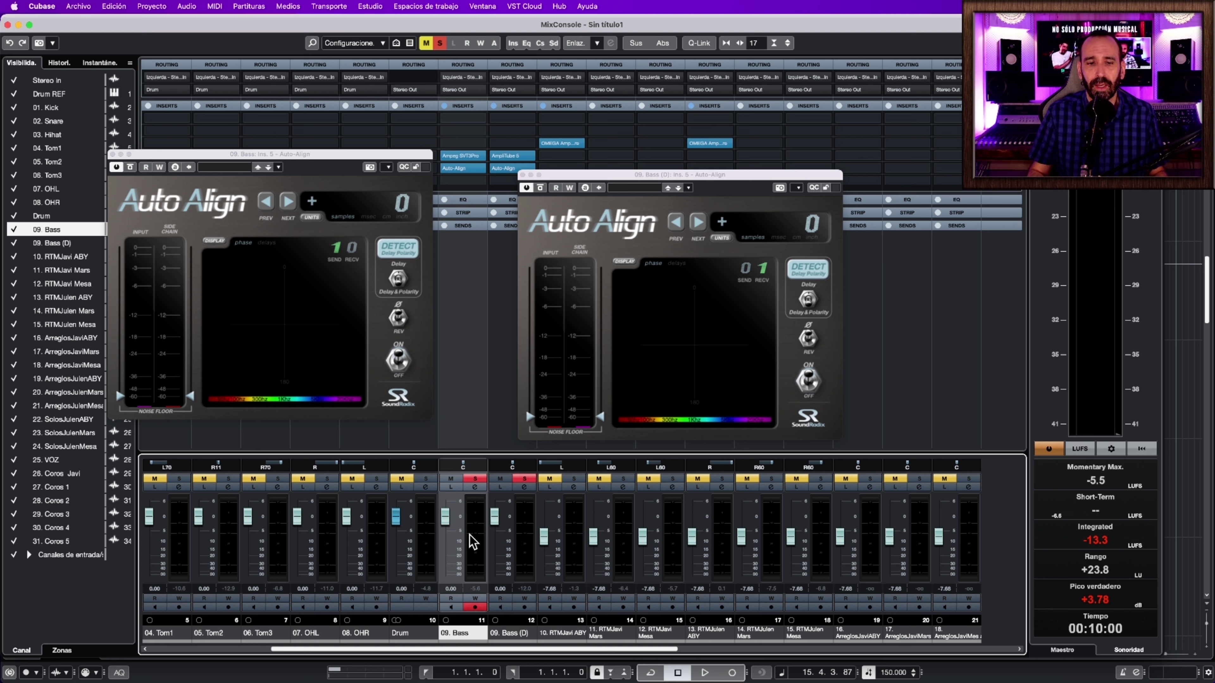
{"action": "left_click_drag", "start_coordinate": [700, 180], "coordinate": [707, 183]}
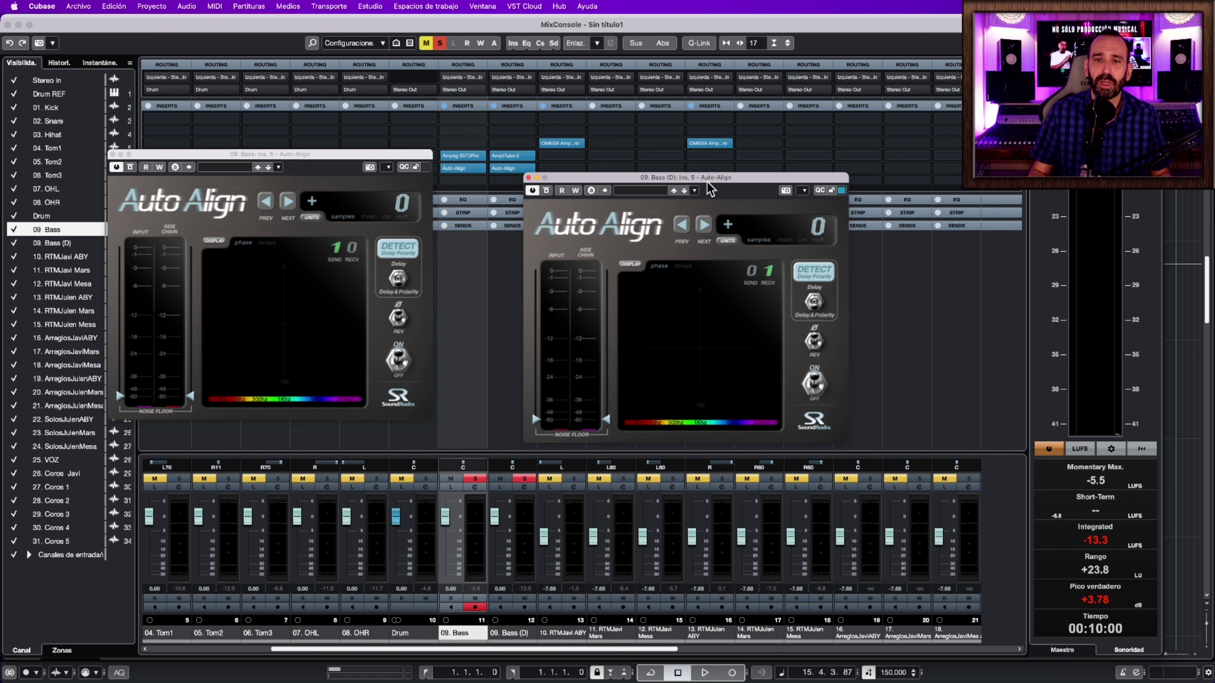
{"action": "left_click", "coordinate": [815, 275]}
{"action": "key", "text": "space"}
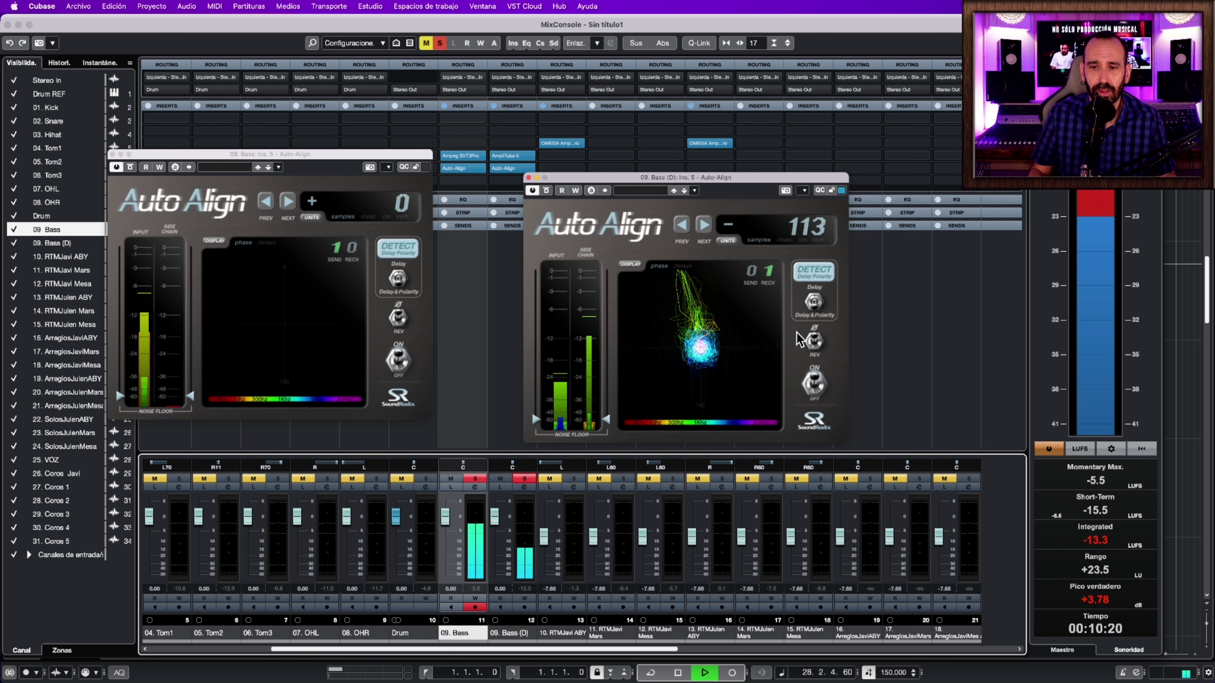
{"action": "key", "text": "space"}
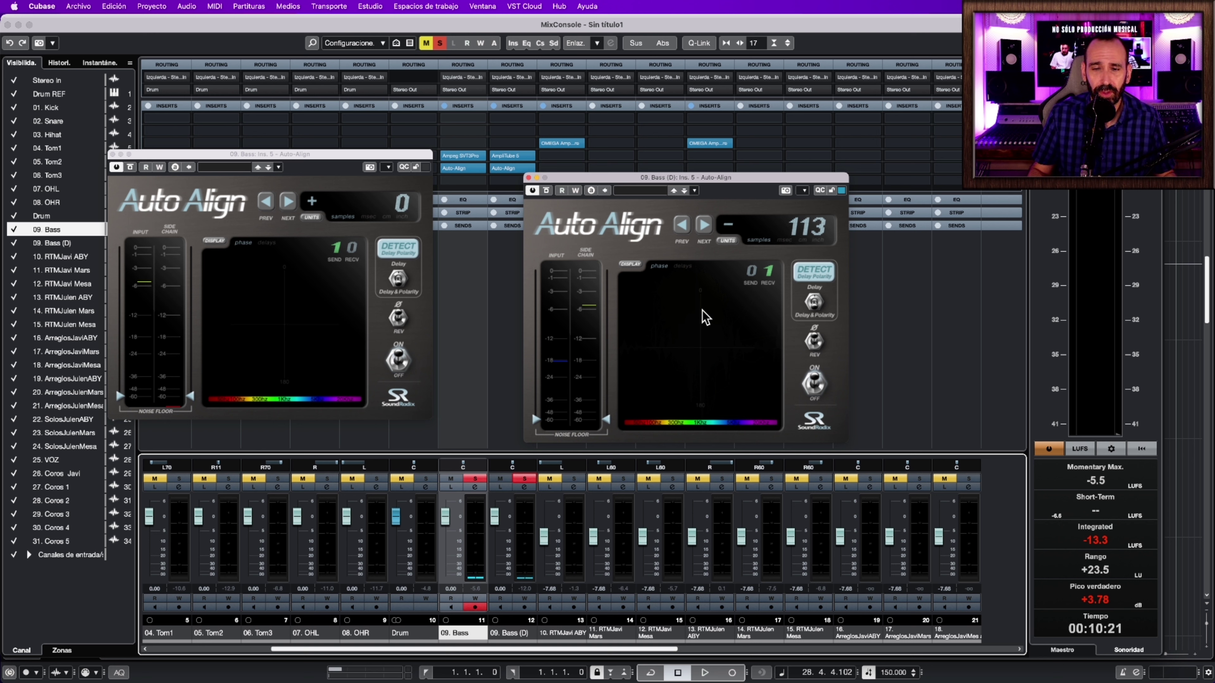
Play back the aligned bass tracks and close the Auto-Align window of 09. Bass (D)
{"action": "key", "text": "space"}
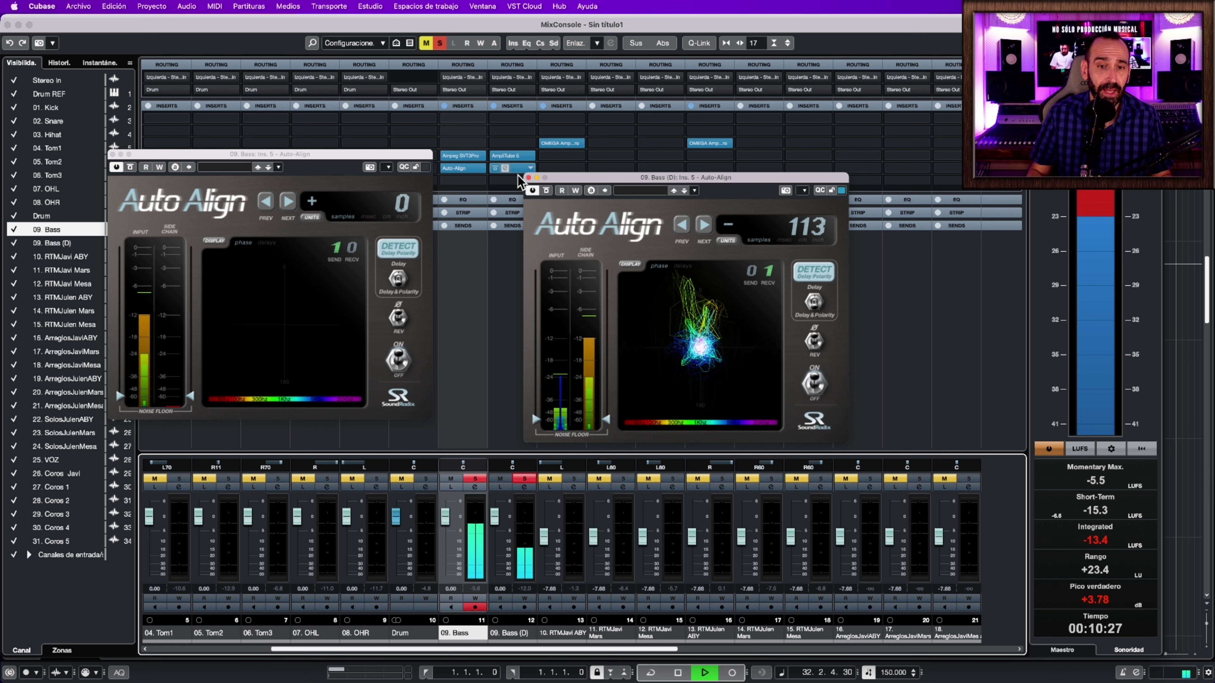
{"action": "left_click", "coordinate": [528, 177]}
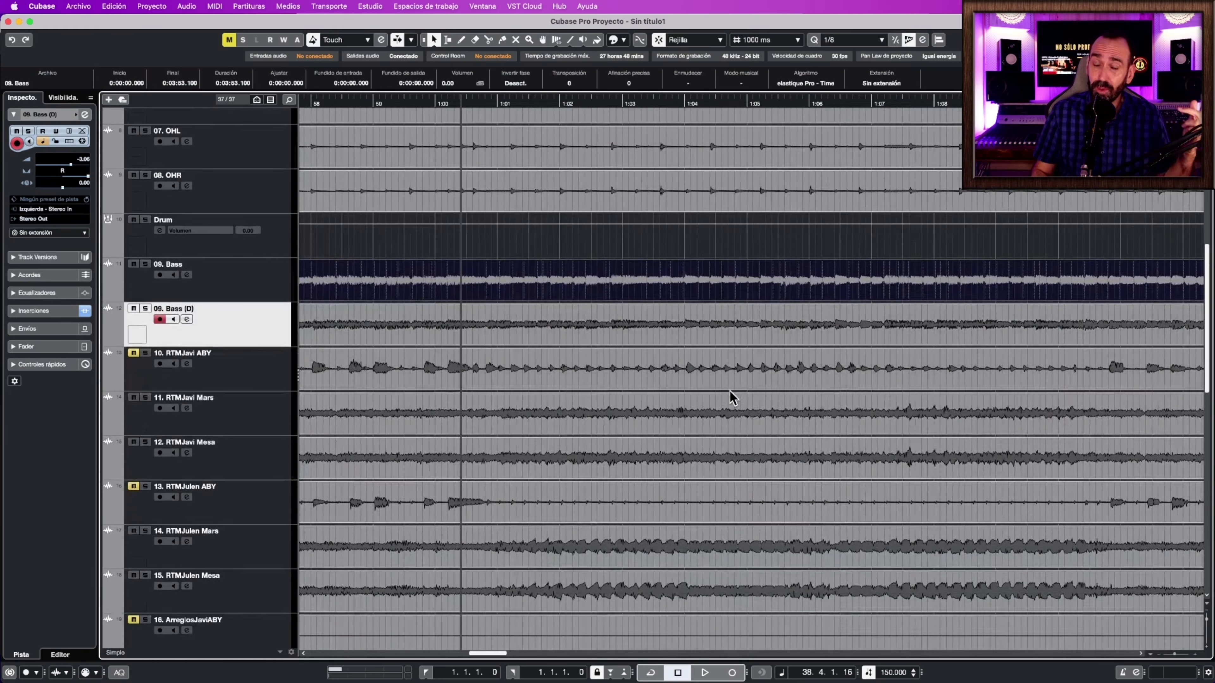
Compare close-up waveforms of the Mars and Mesa guitar tracks 11 and 12 around 58.94 s, using taller track rows
{"action": "scroll", "coordinate": [621, 302], "scroll_direction": "down", "scroll_amount": 2}
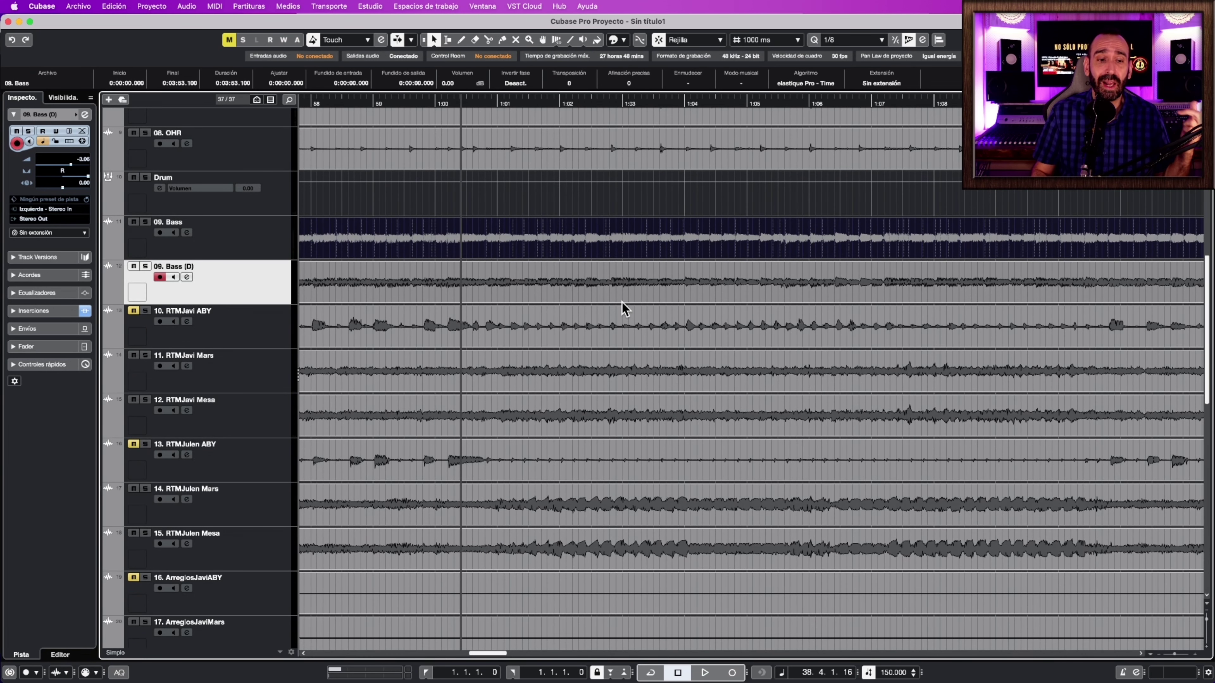
{"action": "left_click", "coordinate": [424, 376]}
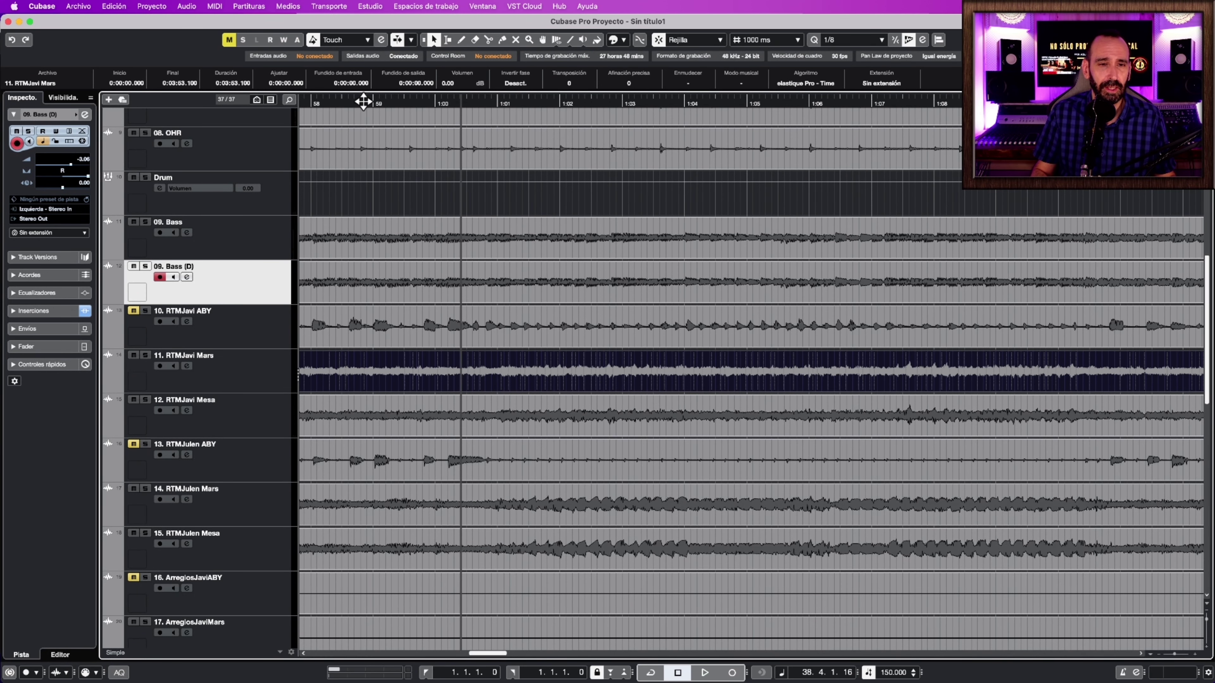
{"action": "left_click_drag", "start_coordinate": [364, 101], "coordinate": [497, 299]}
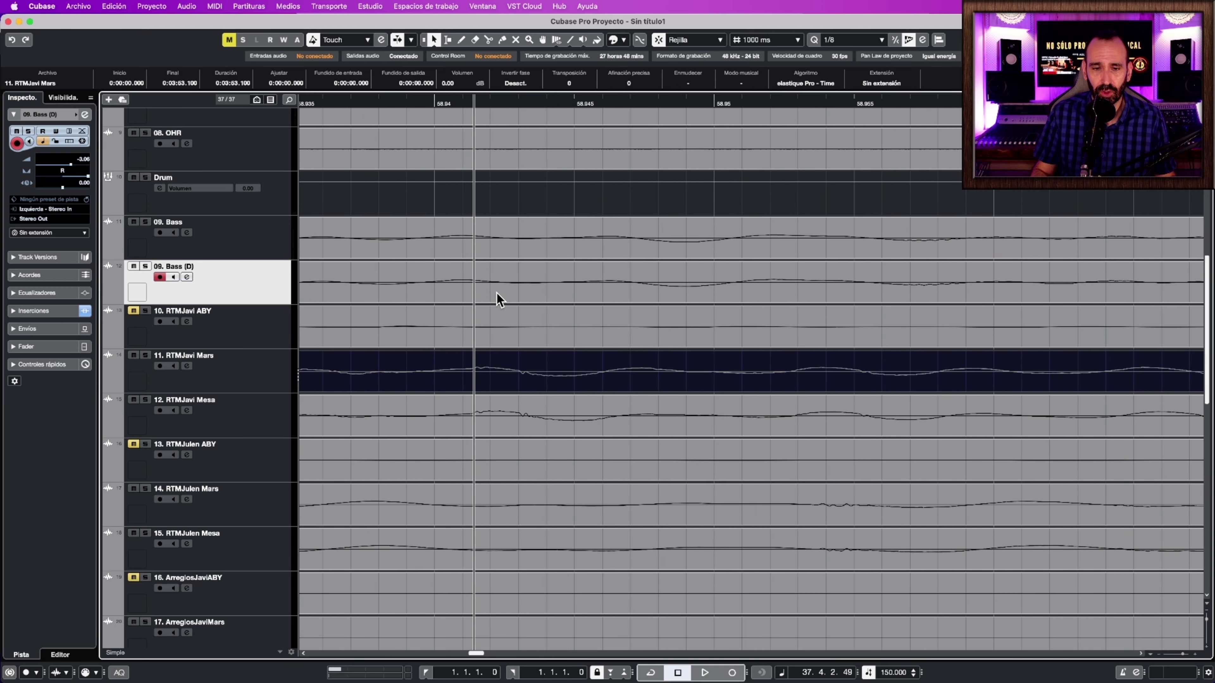
{"action": "left_click", "coordinate": [1208, 622]}
{"action": "left_click_drag", "start_coordinate": [612, 467], "coordinate": [623, 488]}
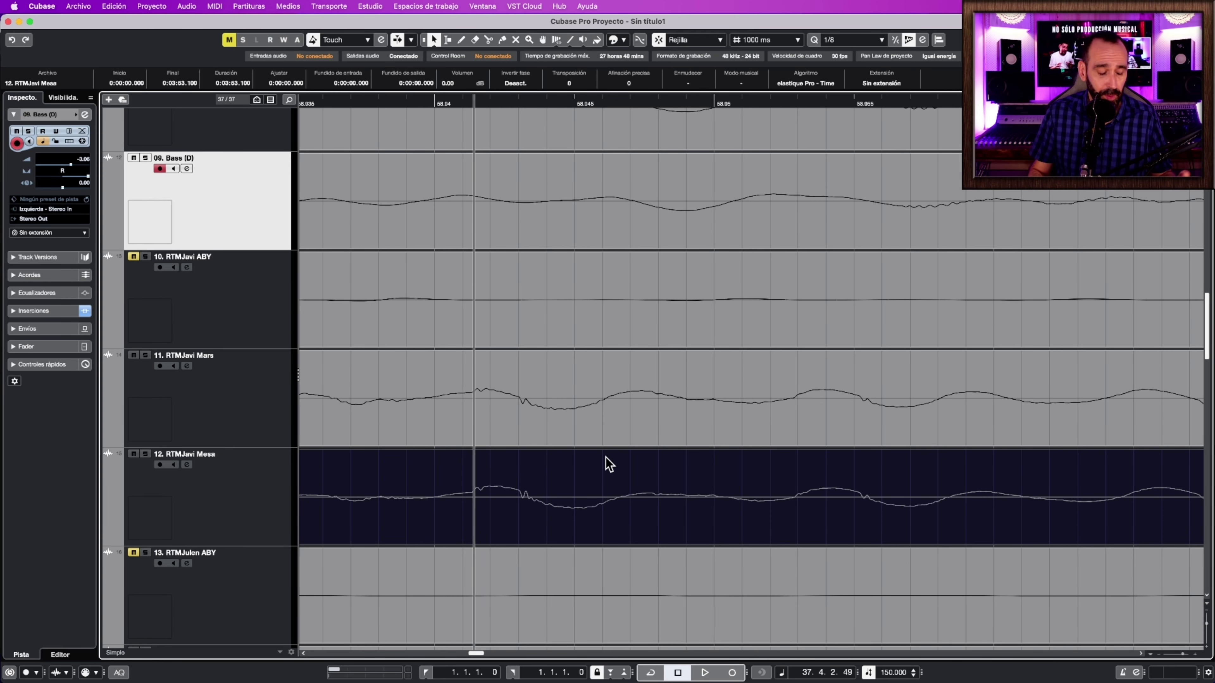
Zoom the timeline out from the waveform detail until the full length of the song is in view
{"action": "key", "text": "h"}
{"action": "key", "text": "h"}
{"action": "key", "text": "h"}
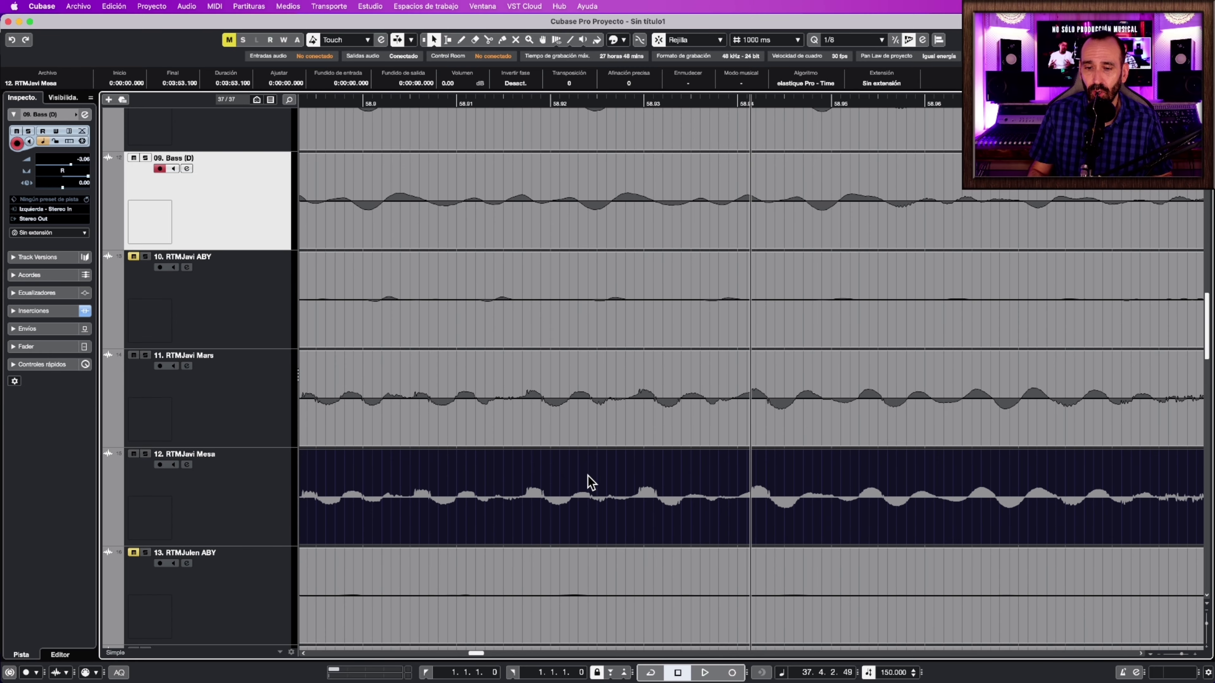
{"action": "key", "text": "g"}
{"action": "key", "text": "g"}
{"action": "key", "text": "g"}
{"action": "key", "text": "g"}
{"action": "key", "text": "g"}
{"action": "key", "text": "g"}
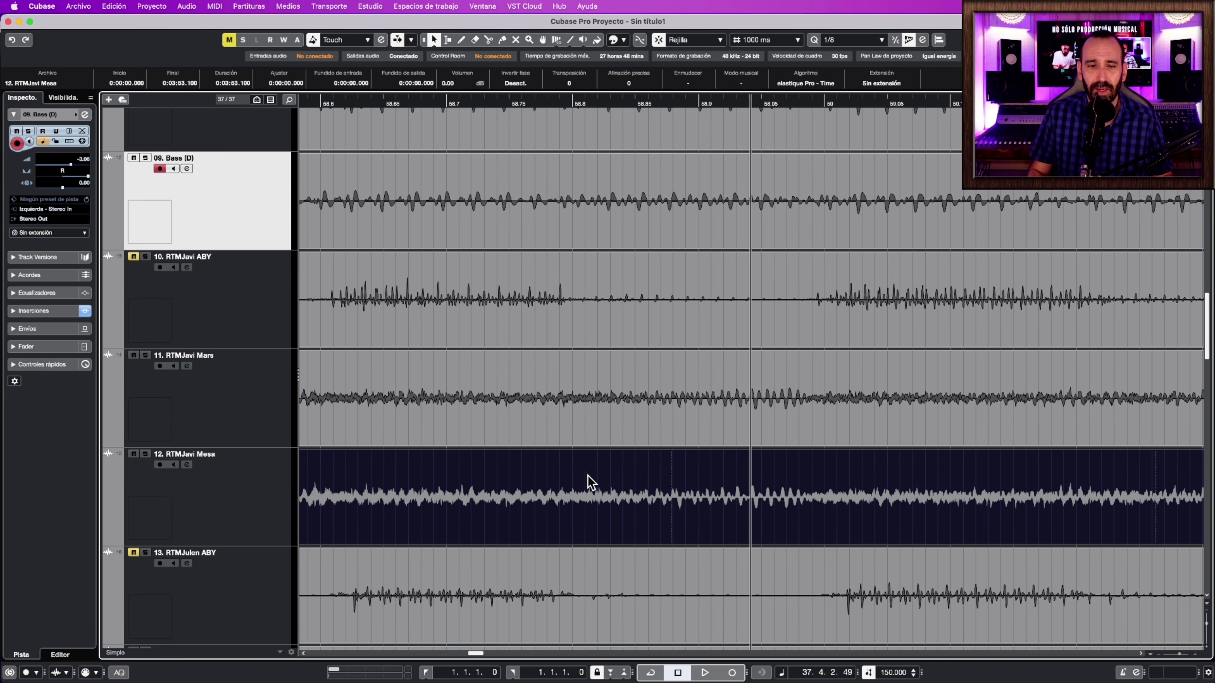
{"action": "key", "text": "g"}
{"action": "key", "text": "g"}
{"action": "key", "text": "g"}
{"action": "key", "text": "g"}
{"action": "key", "text": "g"}
{"action": "key", "text": "g"}
{"action": "key", "text": "g"}
{"action": "key", "text": "g"}
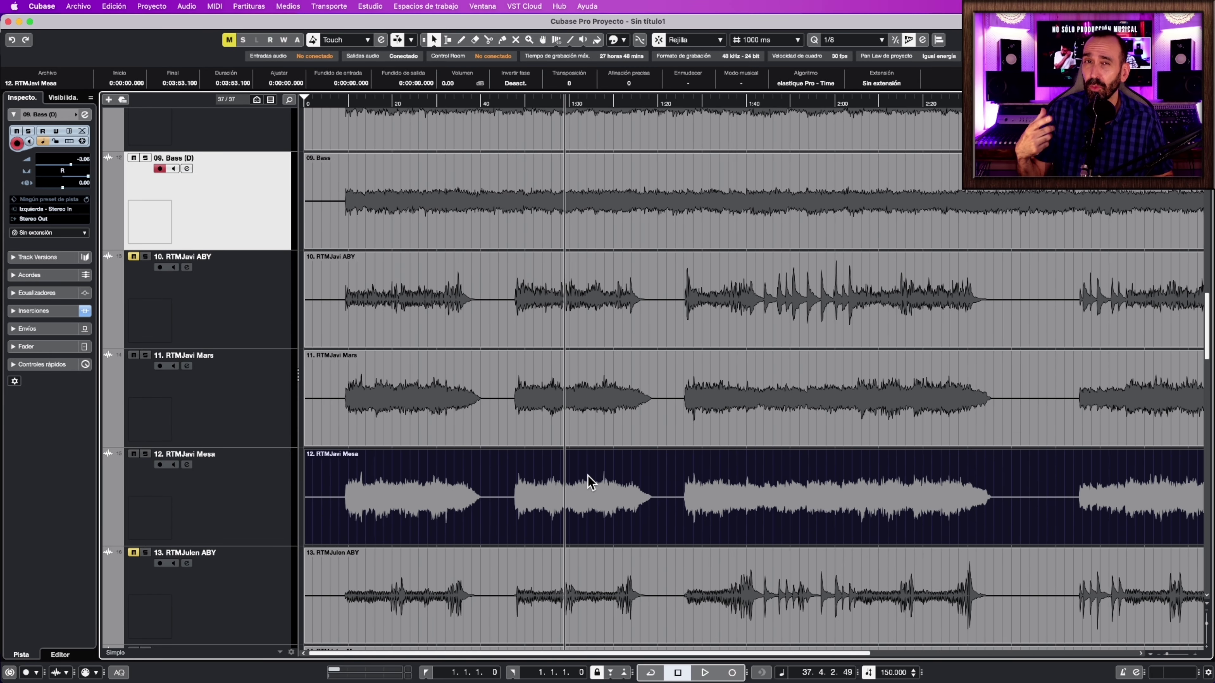
{"action": "key", "text": "g"}
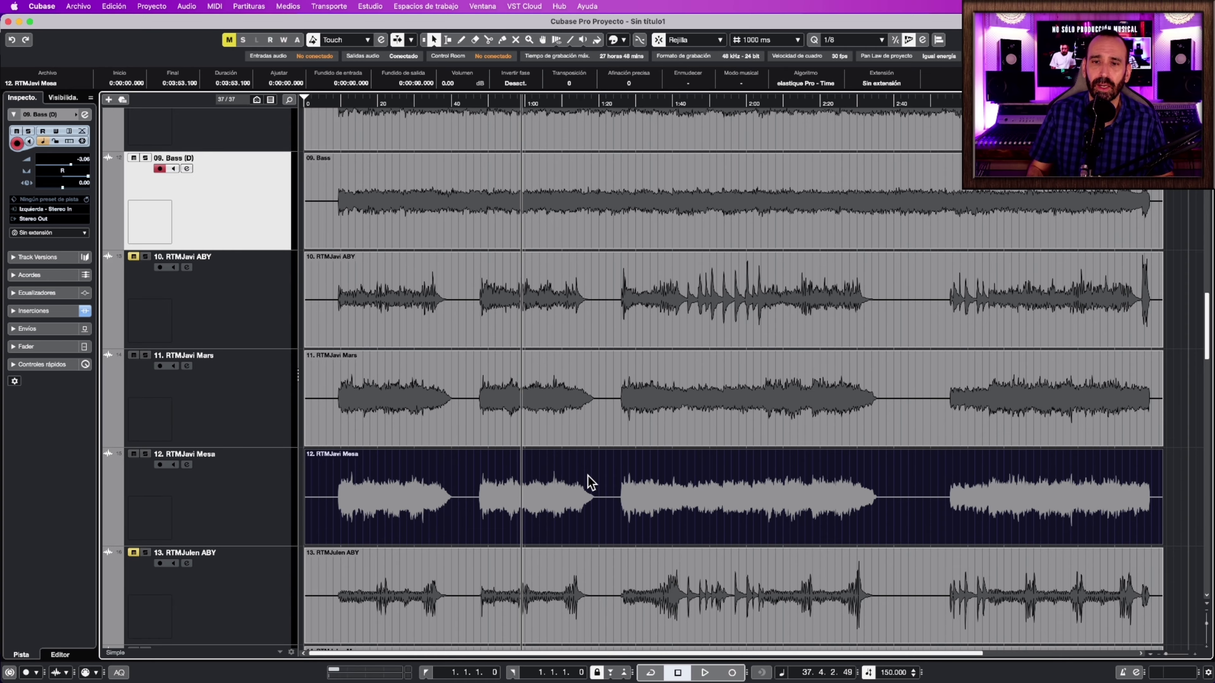
Look through the project's tracks from the drums and bass to the guitars, VOZ and Coros
{"action": "scroll", "coordinate": [549, 363], "scroll_direction": "up", "scroll_amount": 15}
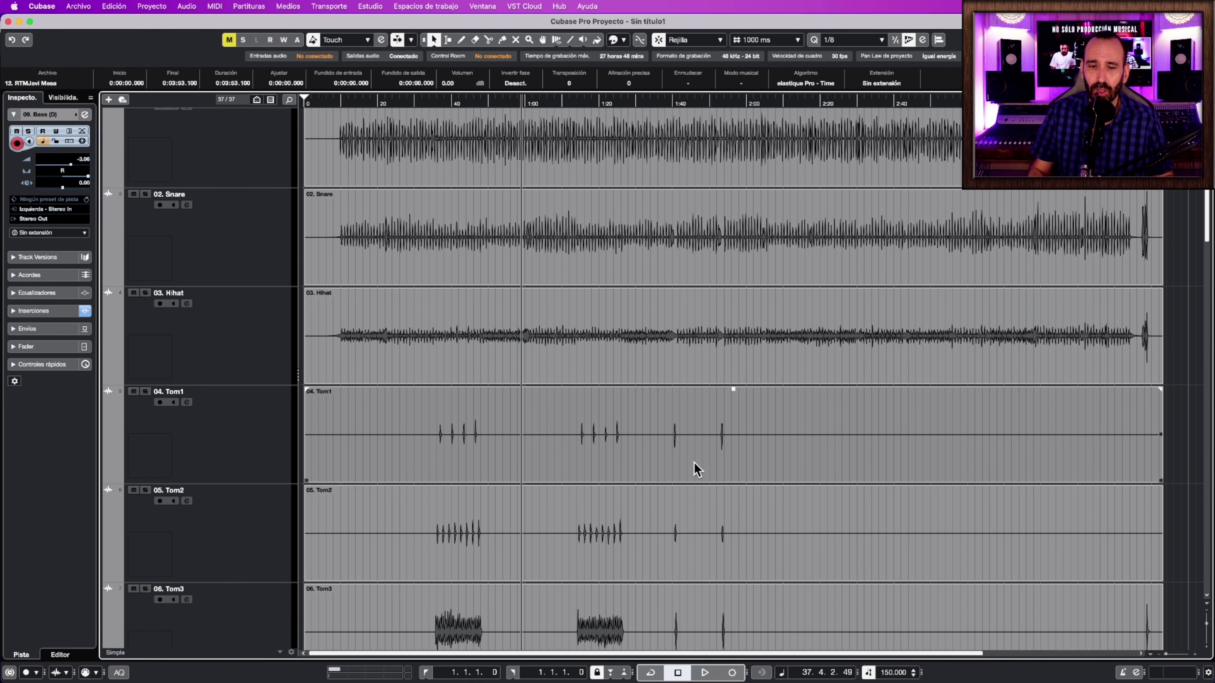
{"action": "scroll", "coordinate": [659, 359], "scroll_direction": "down", "scroll_amount": 3}
{"action": "scroll", "coordinate": [612, 387], "scroll_direction": "up", "scroll_amount": 5}
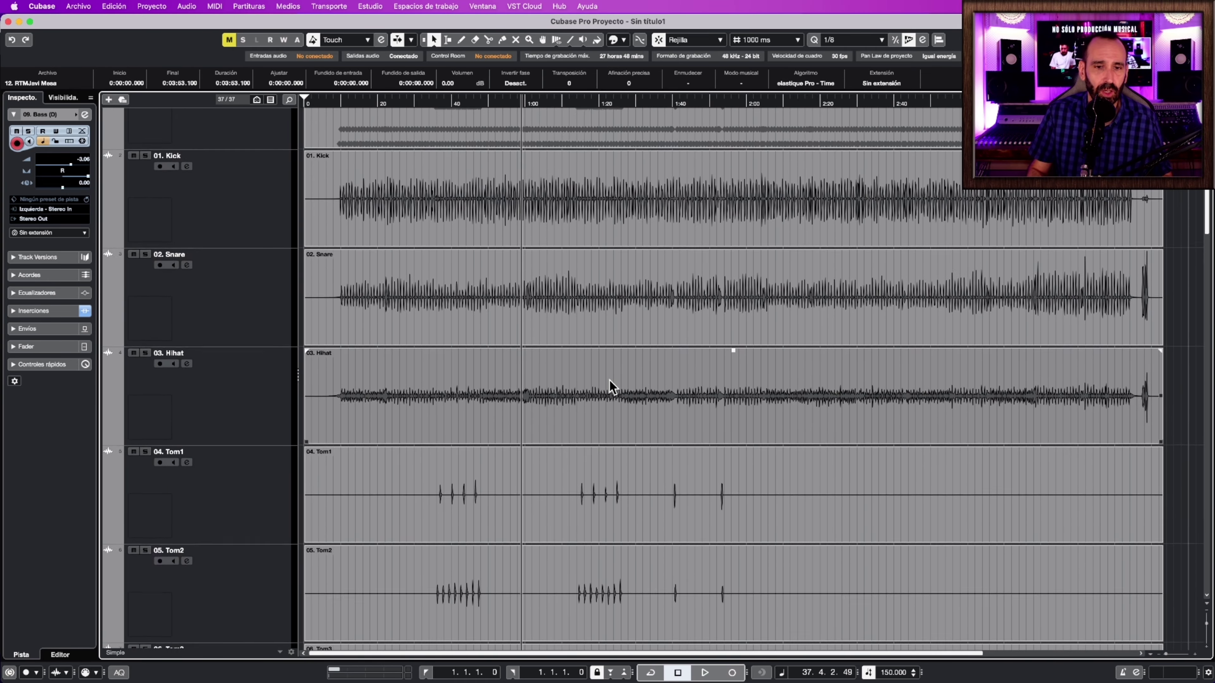
{"action": "scroll", "coordinate": [612, 387], "scroll_direction": "down", "scroll_amount": 11}
{"action": "scroll", "coordinate": [612, 386], "scroll_direction": "up", "scroll_amount": 5}
{"action": "scroll", "coordinate": [612, 387], "scroll_direction": "down", "scroll_amount": 12}
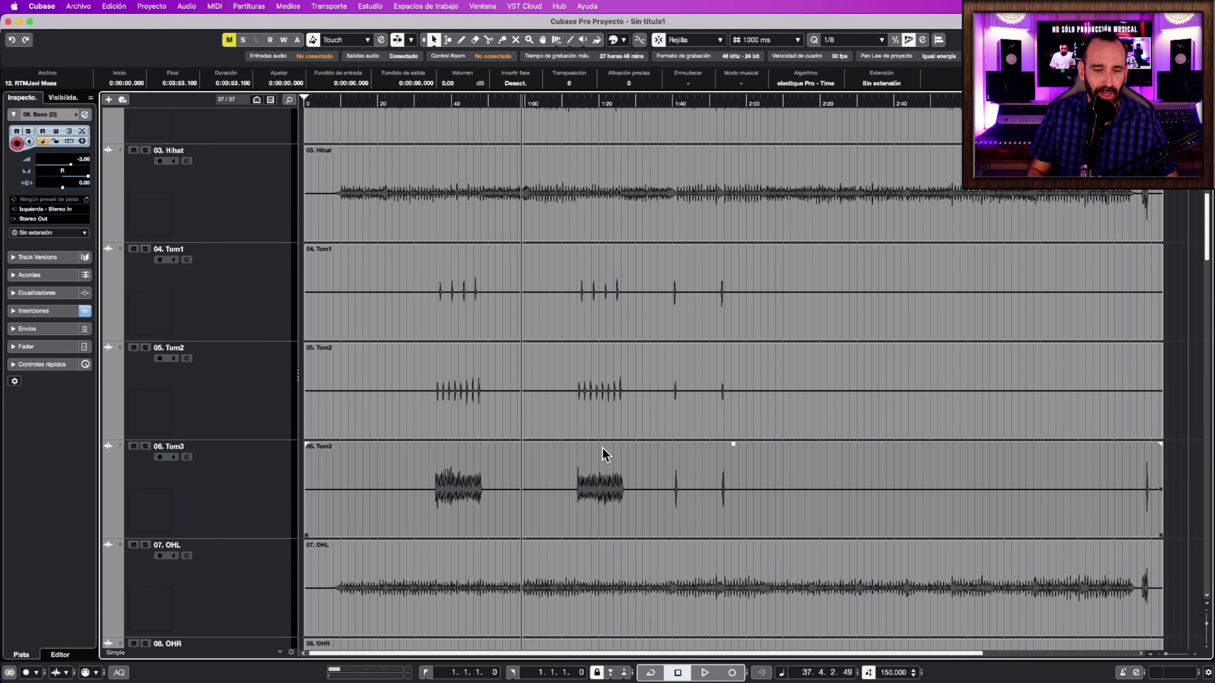
{"action": "key", "text": "g"}
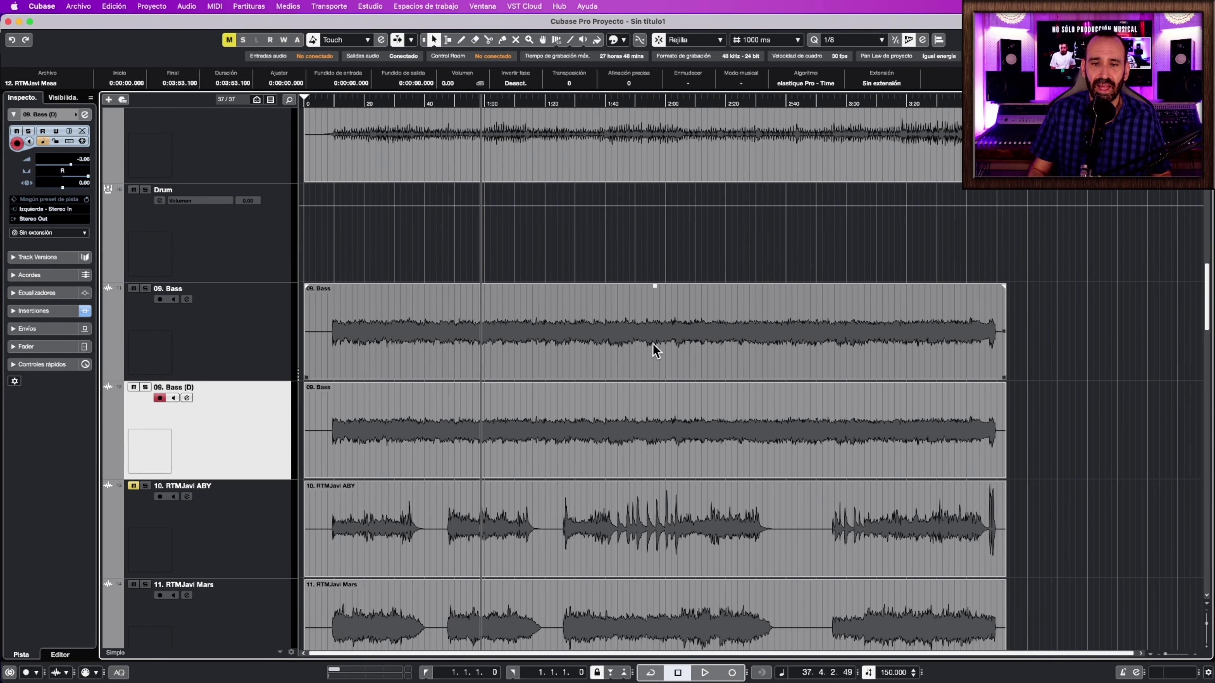
{"action": "scroll", "coordinate": [653, 345], "scroll_direction": "down", "scroll_amount": 10}
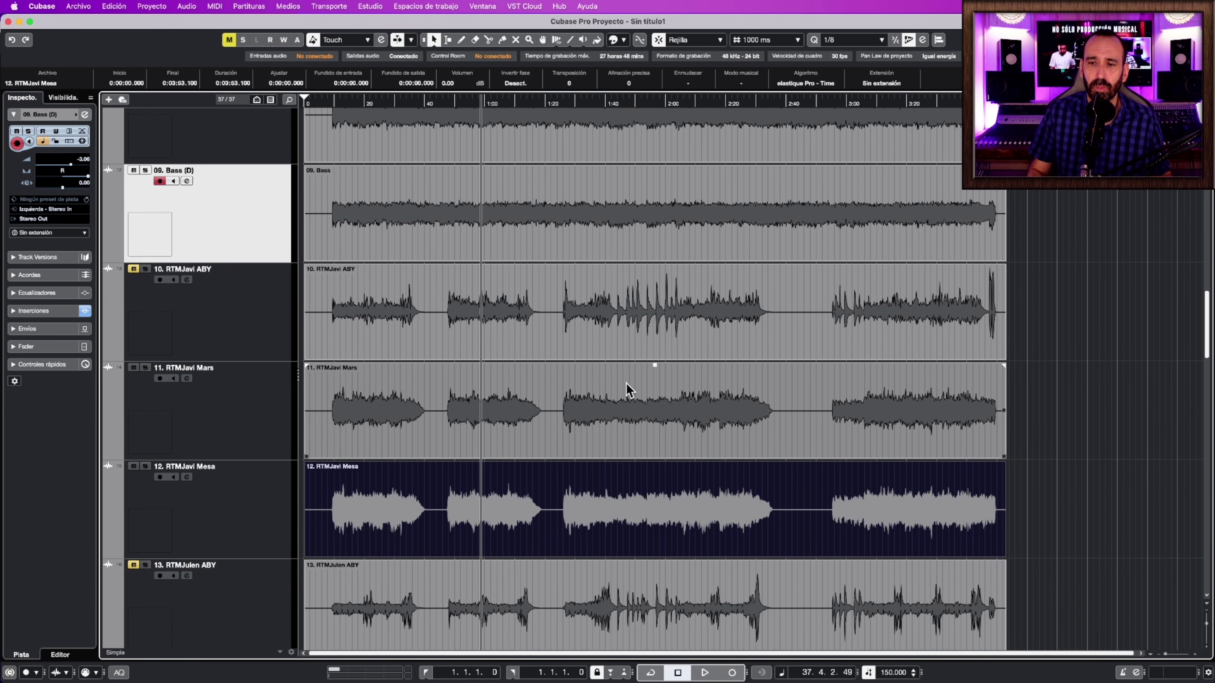
{"action": "scroll", "coordinate": [628, 390], "scroll_direction": "down", "scroll_amount": 8}
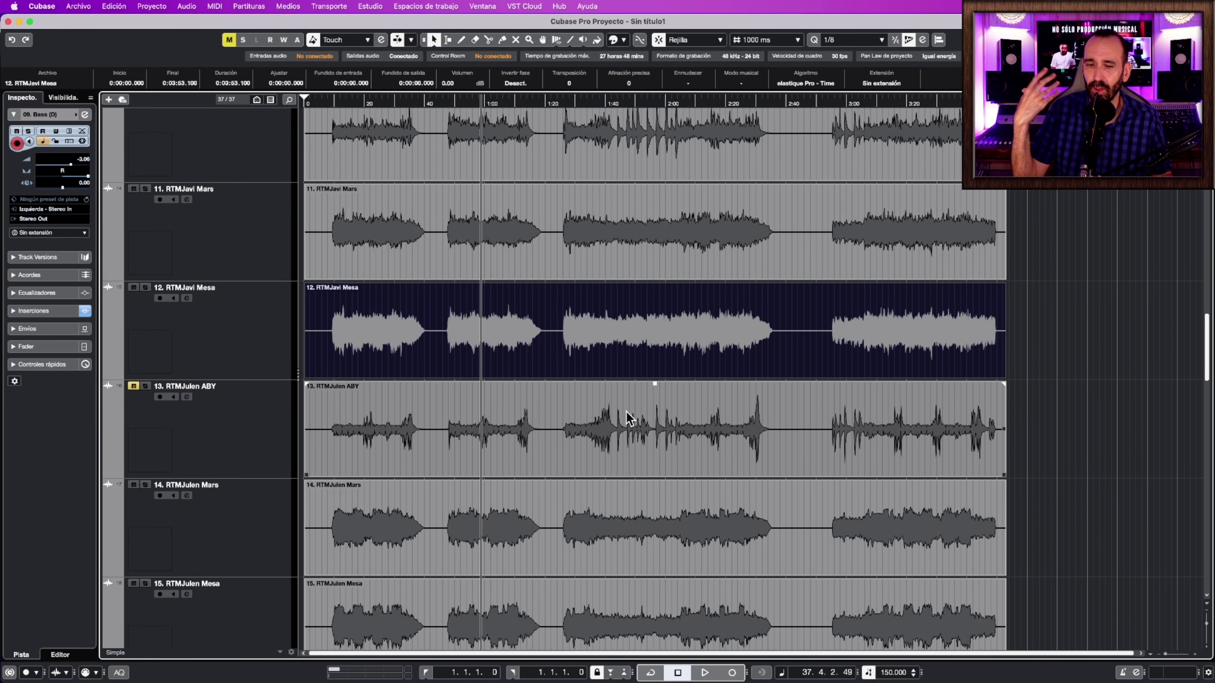
{"action": "scroll", "coordinate": [628, 419], "scroll_direction": "down", "scroll_amount": 20}
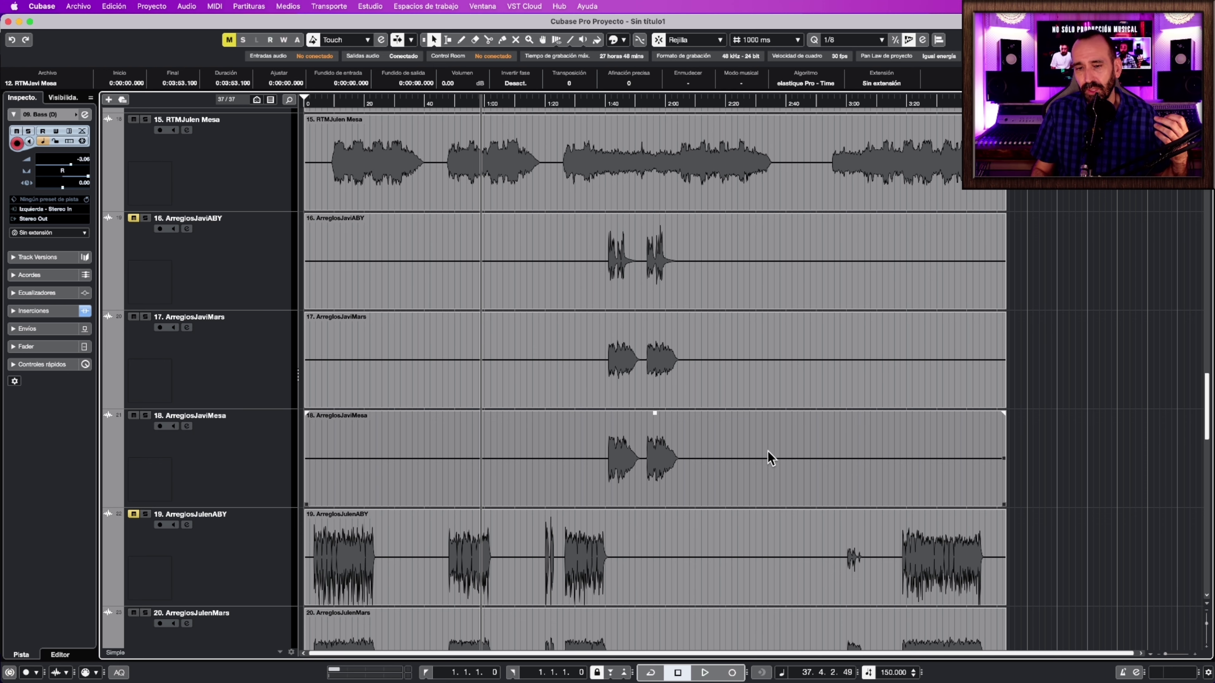
{"action": "scroll", "coordinate": [767, 452], "scroll_direction": "down", "scroll_amount": 6}
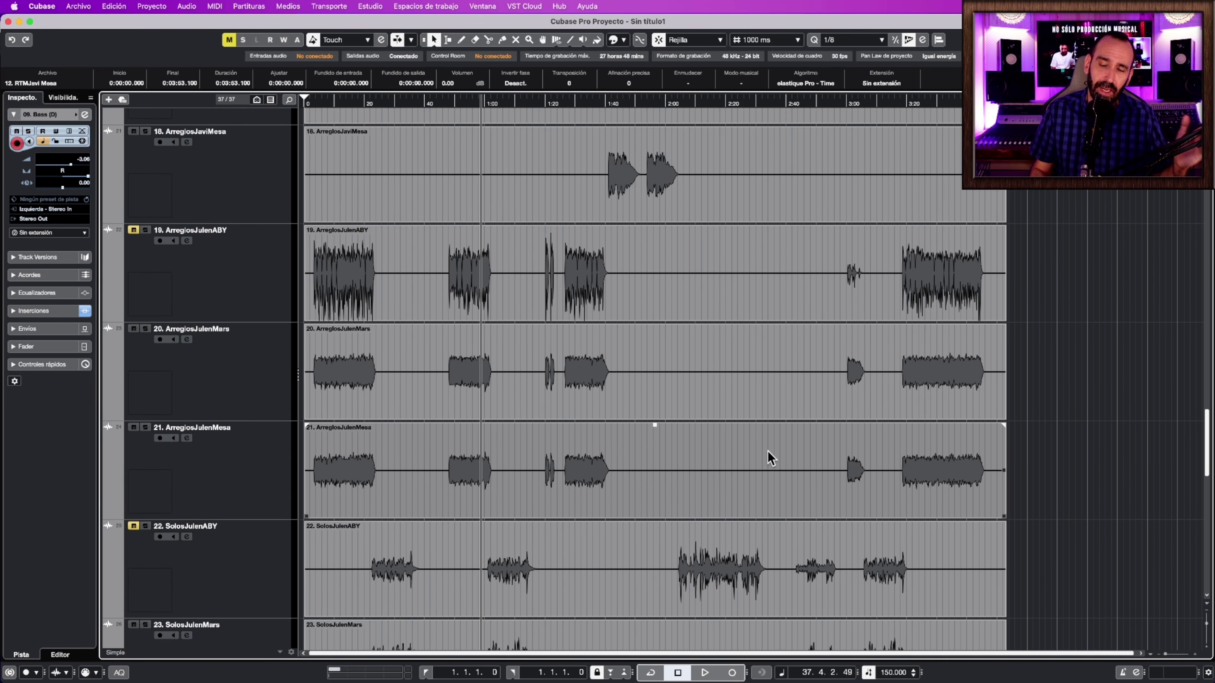
{"action": "scroll", "coordinate": [767, 452], "scroll_direction": "down", "scroll_amount": 6}
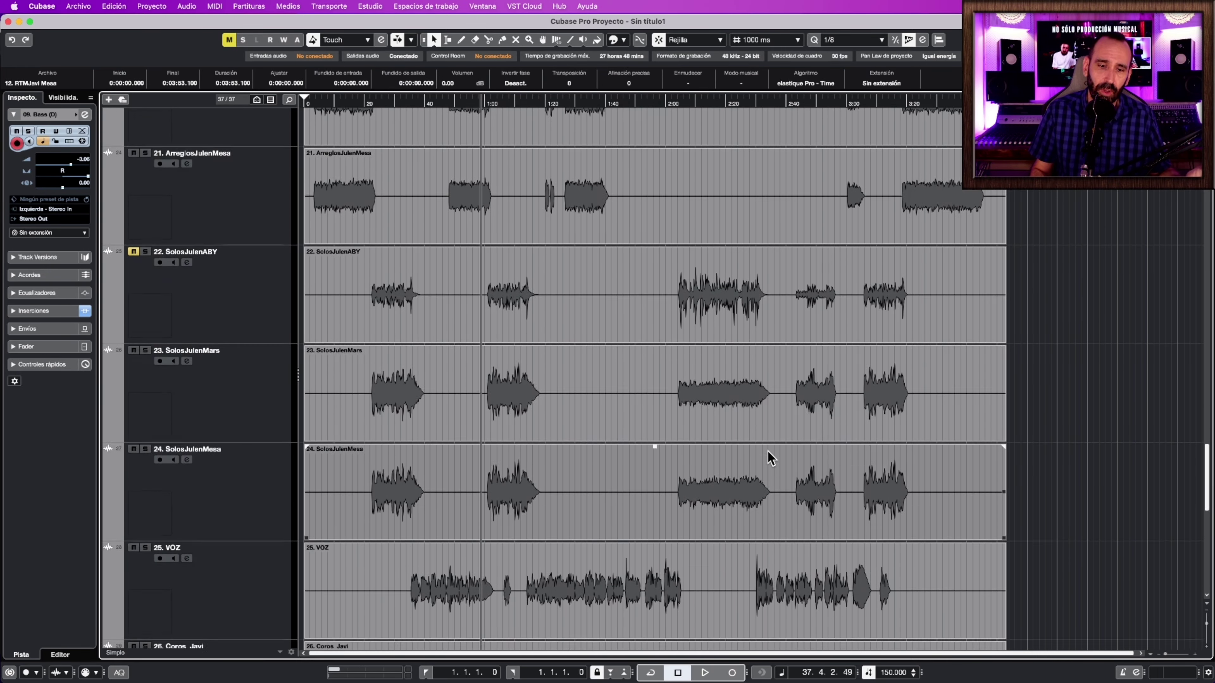
{"action": "scroll", "coordinate": [767, 451], "scroll_direction": "down", "scroll_amount": 8}
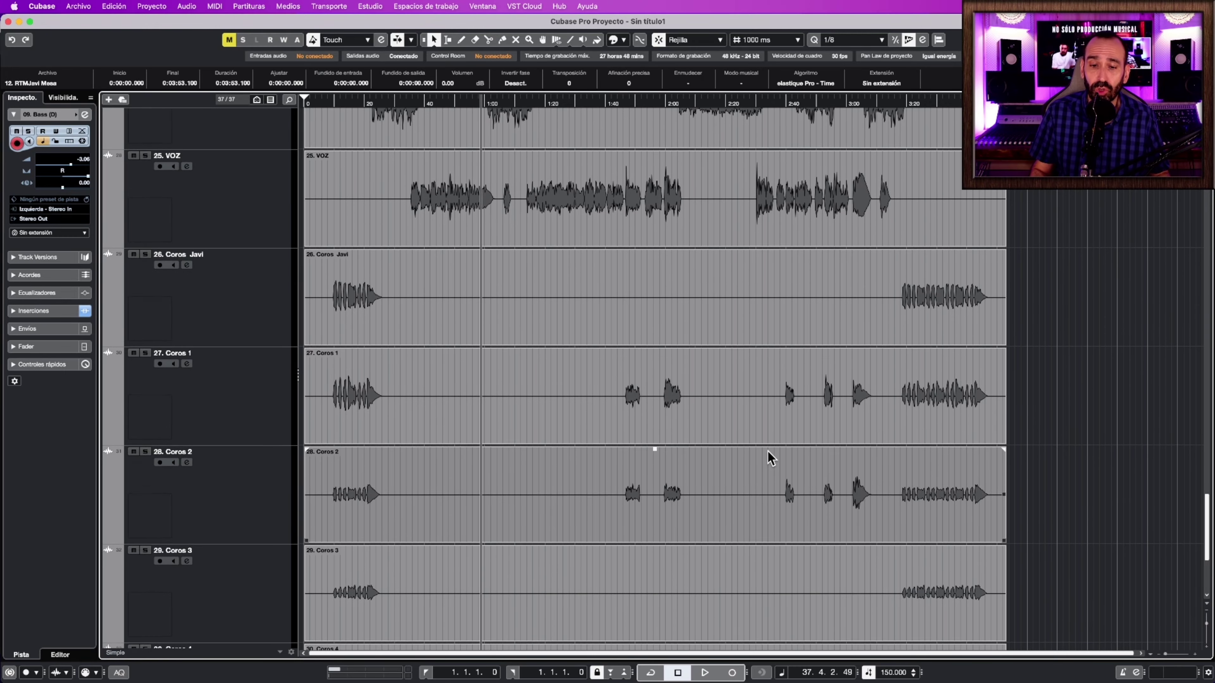
{"action": "scroll", "coordinate": [767, 451], "scroll_direction": "down", "scroll_amount": 2}
{"action": "scroll", "coordinate": [767, 451], "scroll_direction": "up", "scroll_amount": 20}
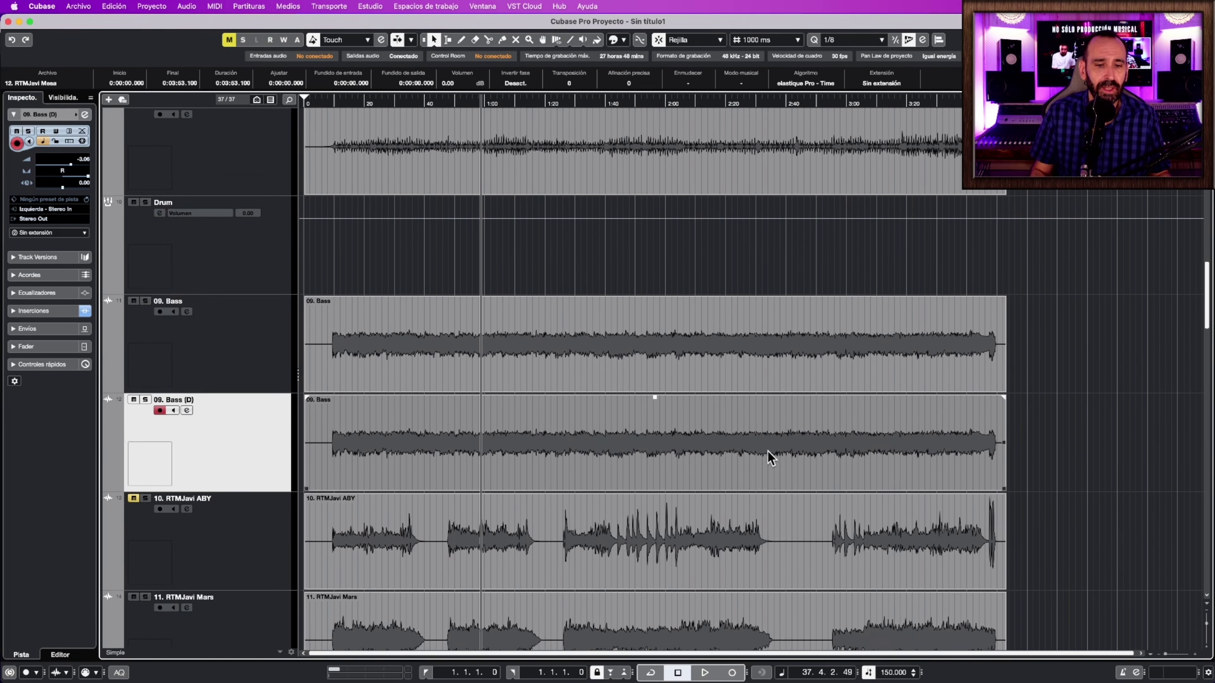
Select the Mars and Mesa rhythm guitar tracks 11, 12, 14 and 15 and solo them together
{"action": "scroll", "coordinate": [616, 424], "scroll_direction": "down", "scroll_amount": 3}
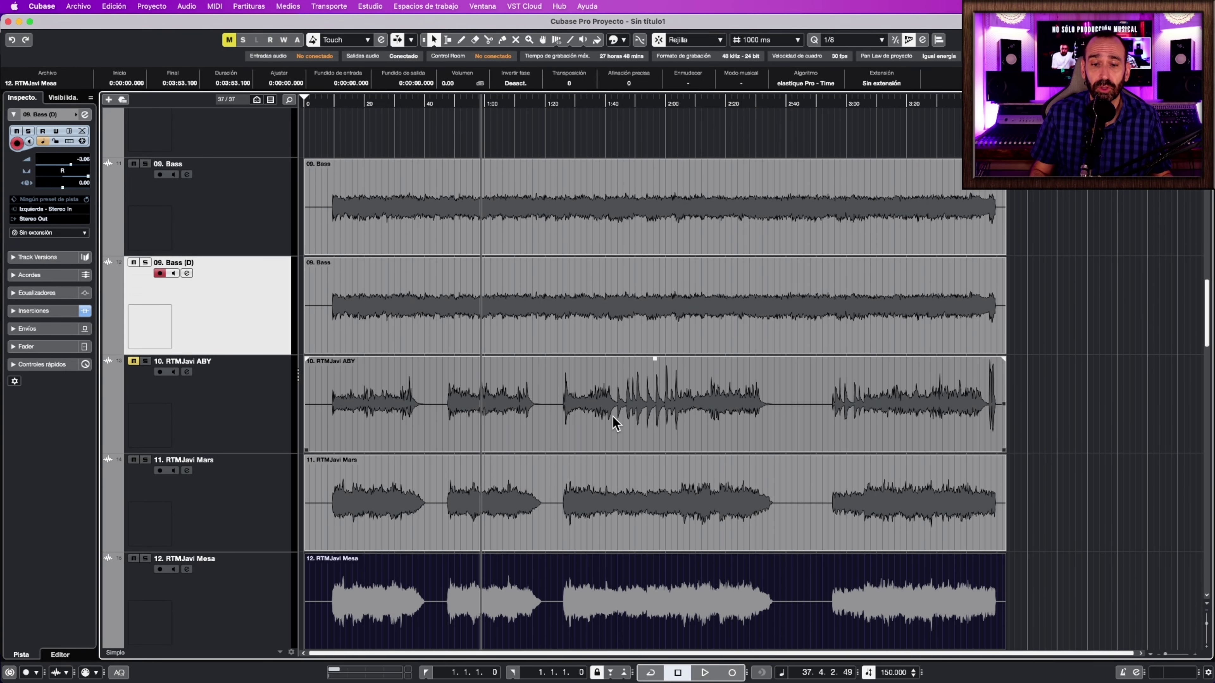
{"action": "scroll", "coordinate": [616, 424], "scroll_direction": "down", "scroll_amount": 1}
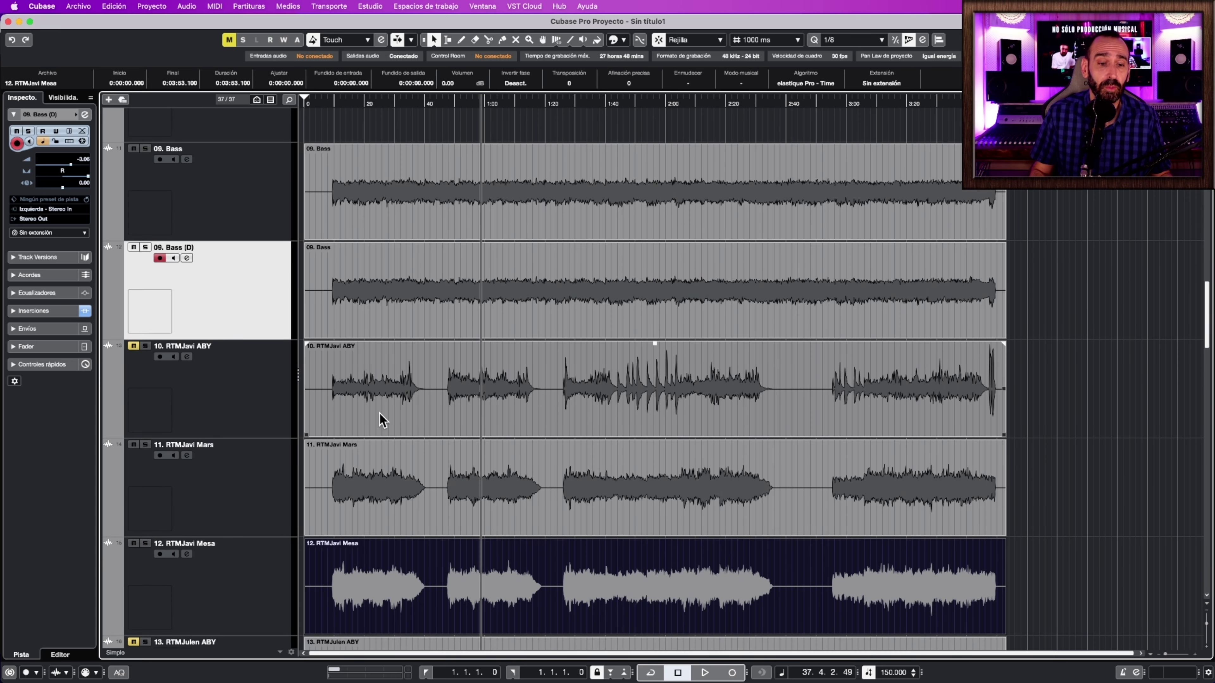
{"action": "scroll", "coordinate": [379, 413], "scroll_direction": "down", "scroll_amount": 5}
{"action": "left_click", "coordinate": [280, 361]}
{"action": "left_click", "coordinate": [268, 426], "text": "shift"}
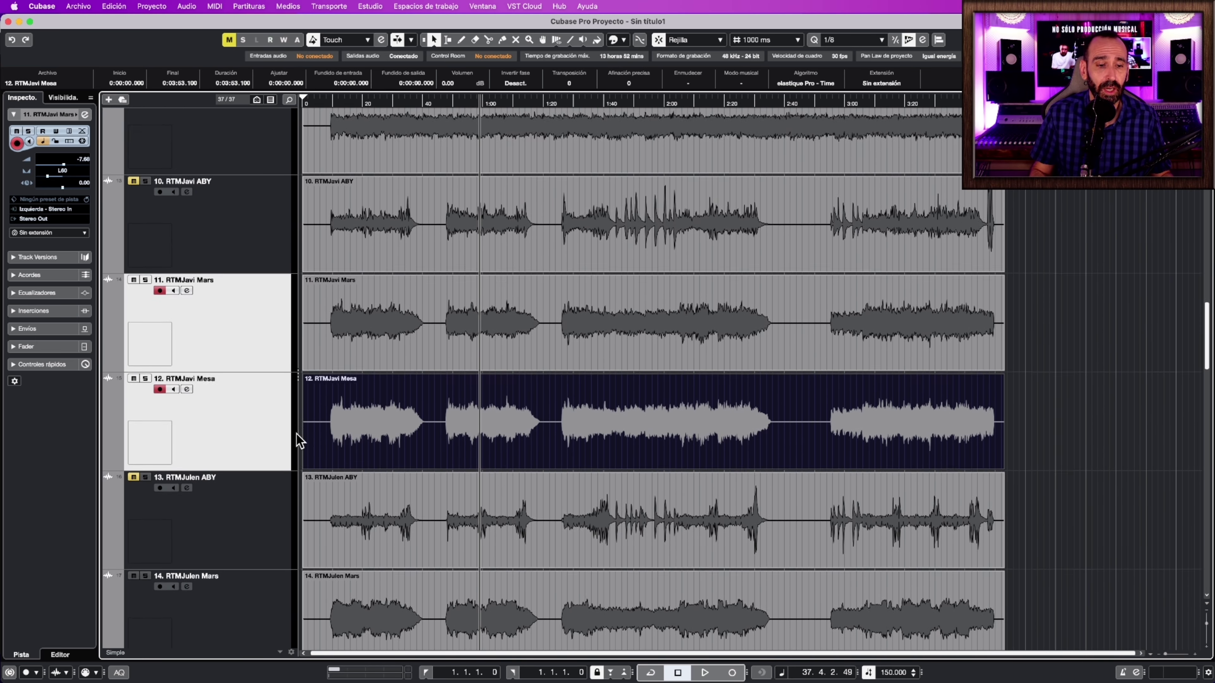
{"action": "scroll", "coordinate": [296, 434], "scroll_direction": "down", "scroll_amount": 4}
{"action": "left_click", "coordinate": [287, 484], "text": "super"}
{"action": "left_click", "coordinate": [262, 564], "text": "super"}
{"action": "scroll", "coordinate": [379, 460], "scroll_direction": "down", "scroll_amount": 2}
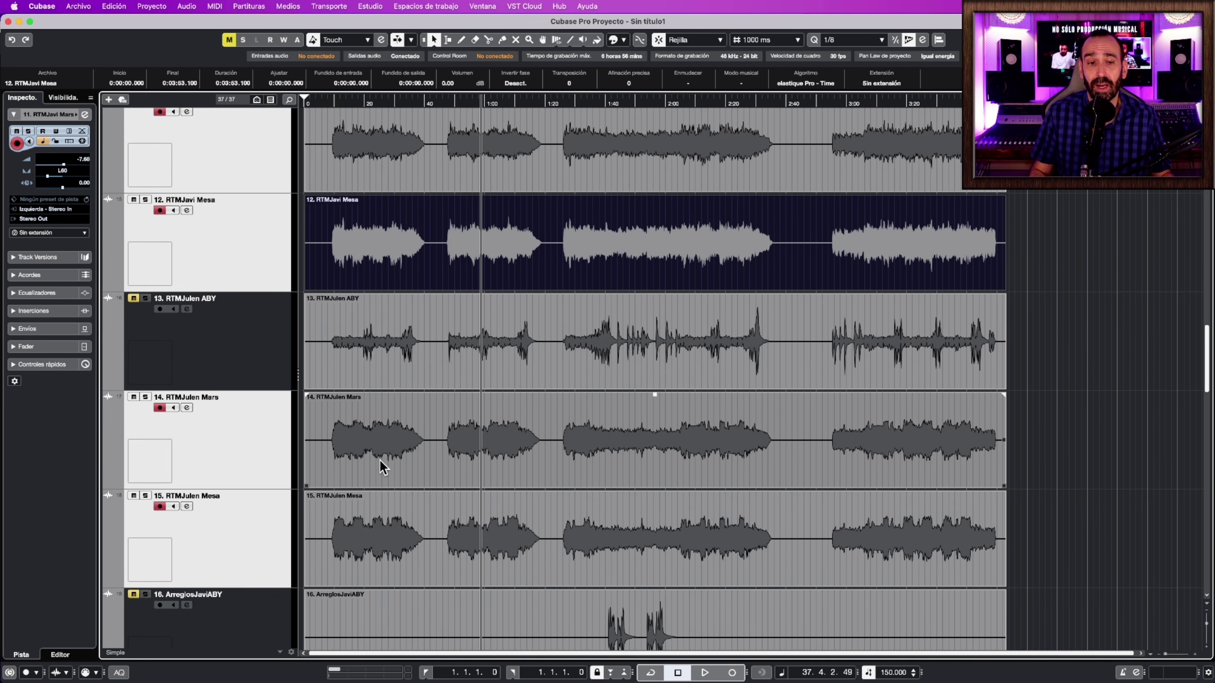
{"action": "key", "text": "s"}
Play the soloed rhythm guitars from about 10 s and stop after a short listen
{"action": "left_click", "coordinate": [337, 103]}
{"action": "key", "text": "space"}
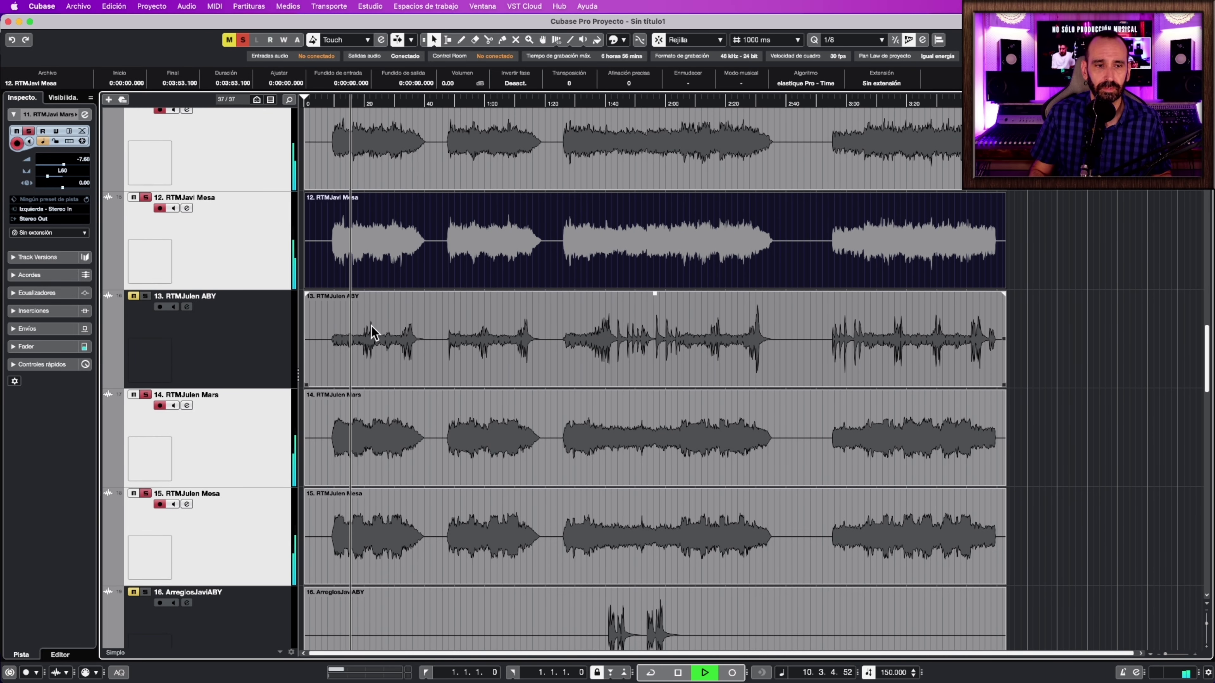
{"action": "key", "text": "space"}
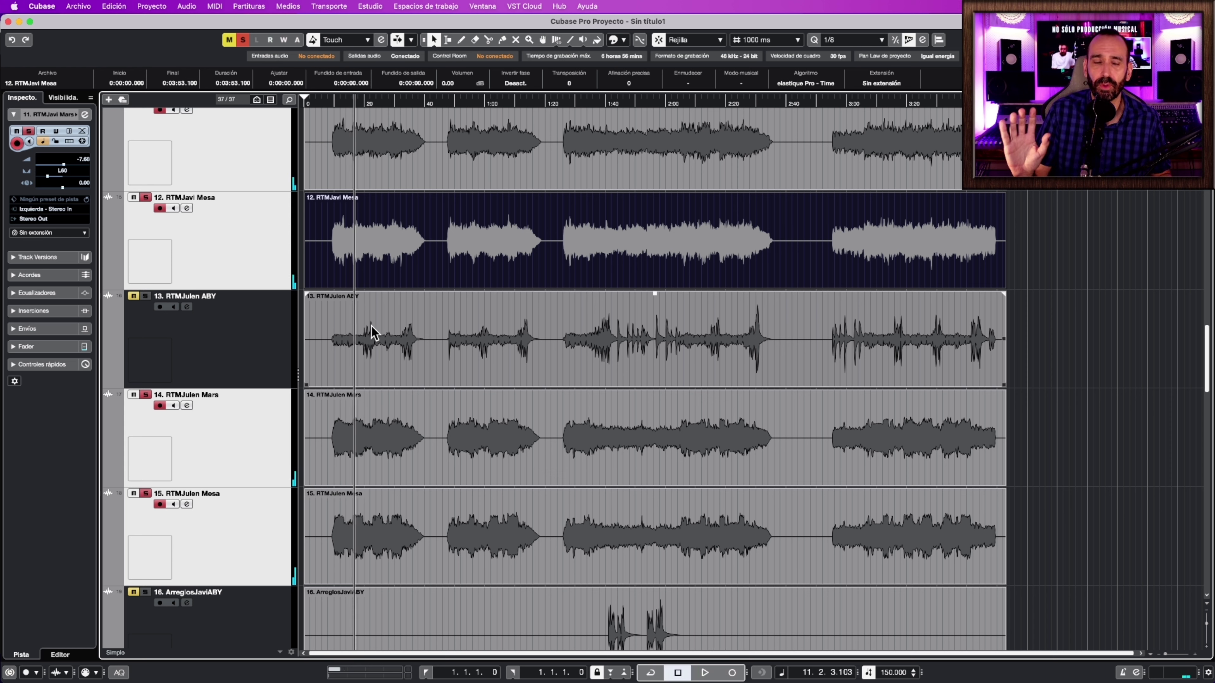
Unmute and solo the ABY guitar track 10 and open its OMEGA Ampworks Granophyre insert
{"action": "left_click", "coordinate": [260, 336]}
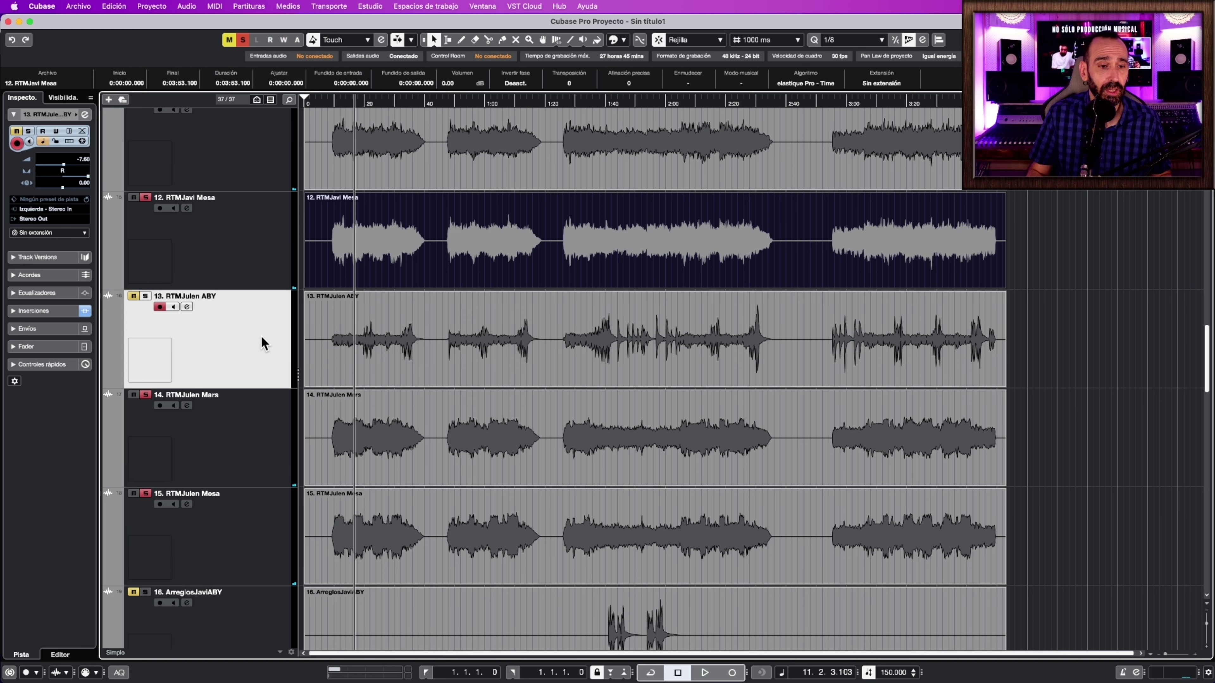
{"action": "scroll", "coordinate": [261, 336], "scroll_direction": "up", "scroll_amount": 3}
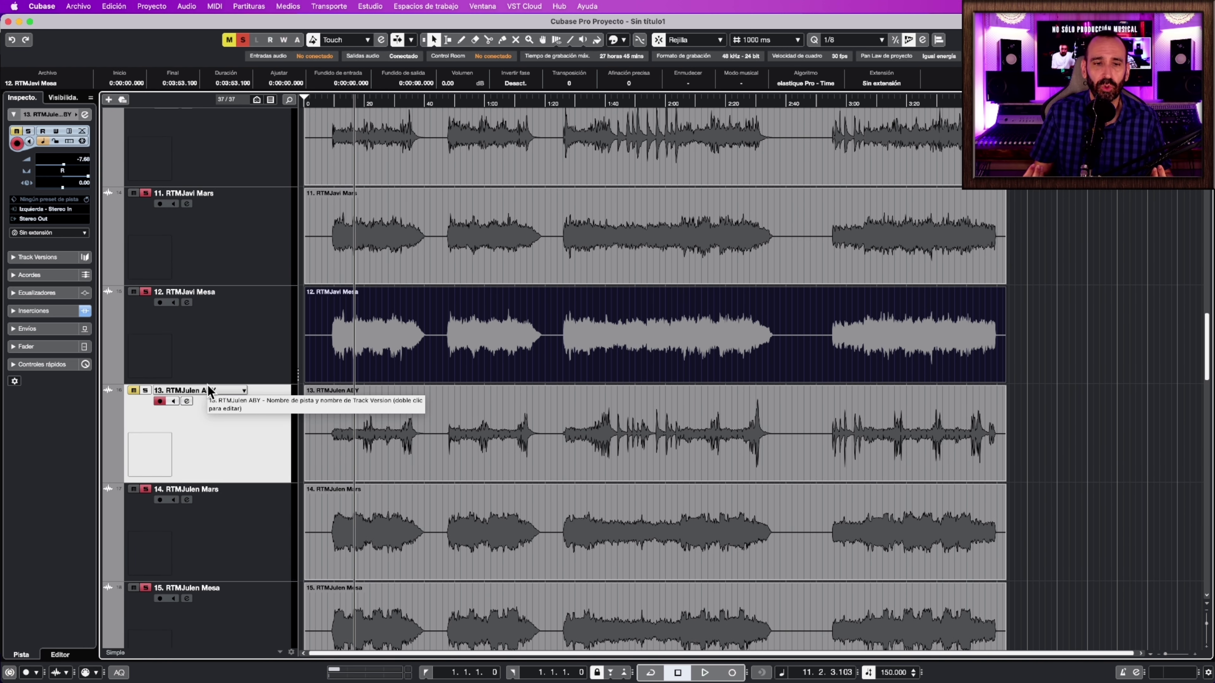
{"action": "scroll", "coordinate": [179, 402], "scroll_direction": "up", "scroll_amount": 2}
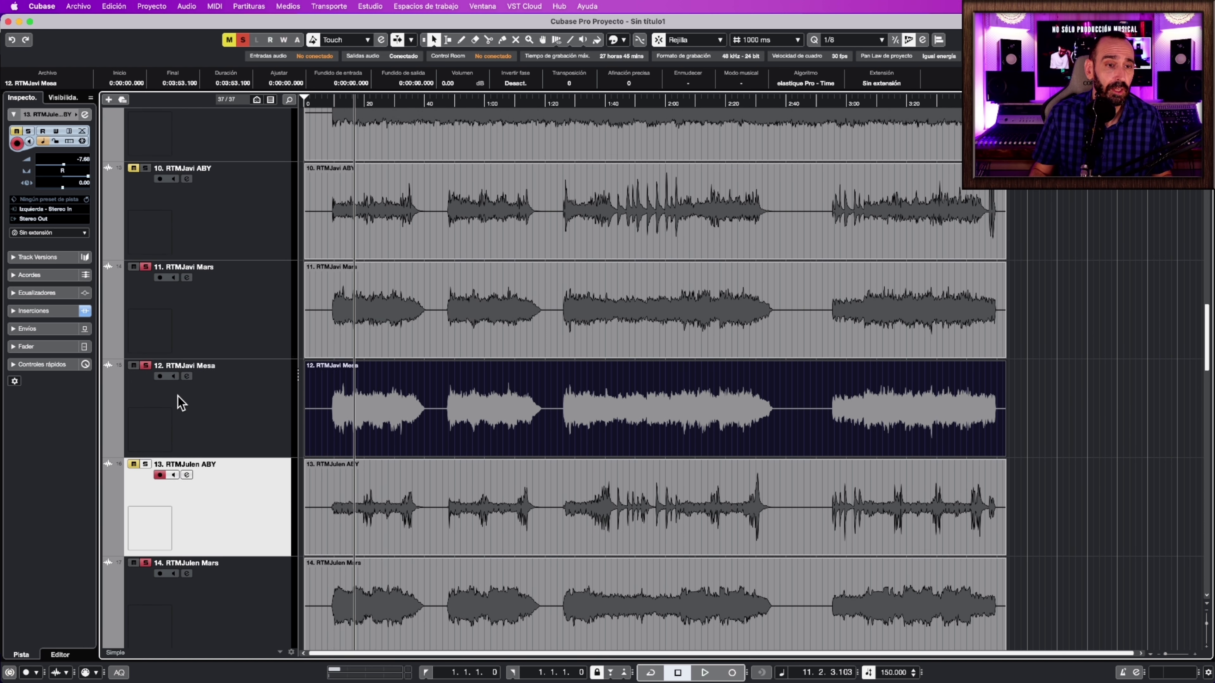
{"action": "left_click", "coordinate": [216, 211]}
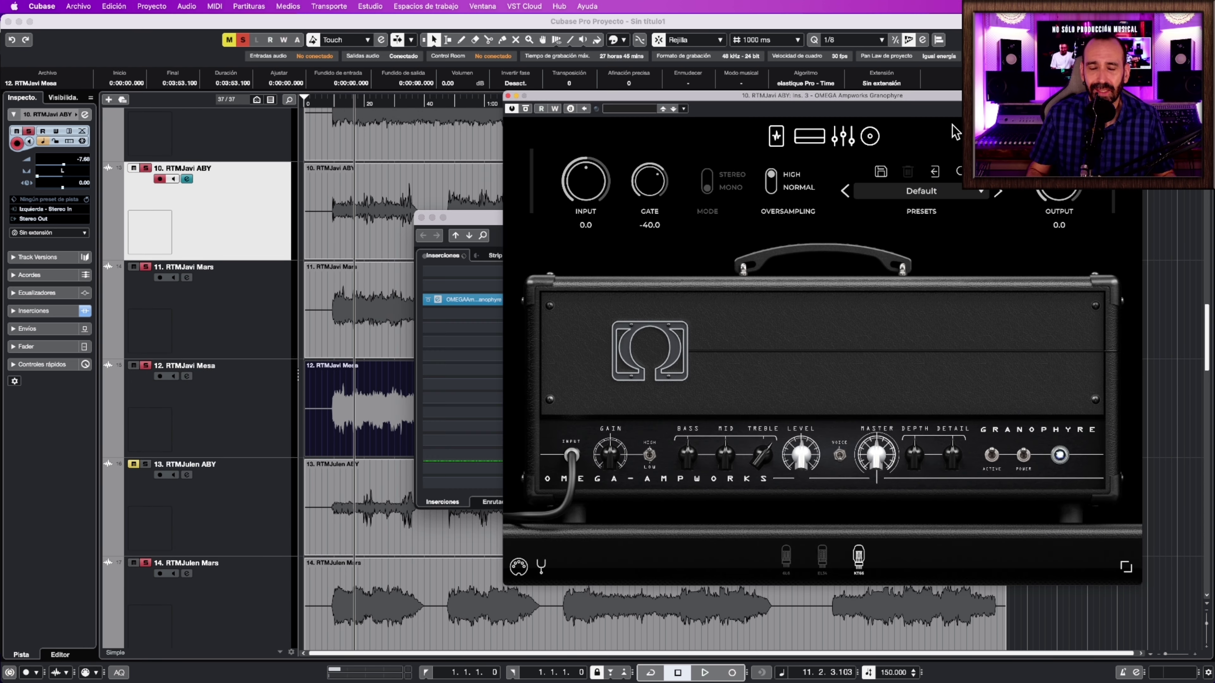
Close the OMEGA Ampworks Granophyre window and the channel settings window of ABY guitar track 10
{"action": "left_click", "coordinate": [186, 178]}
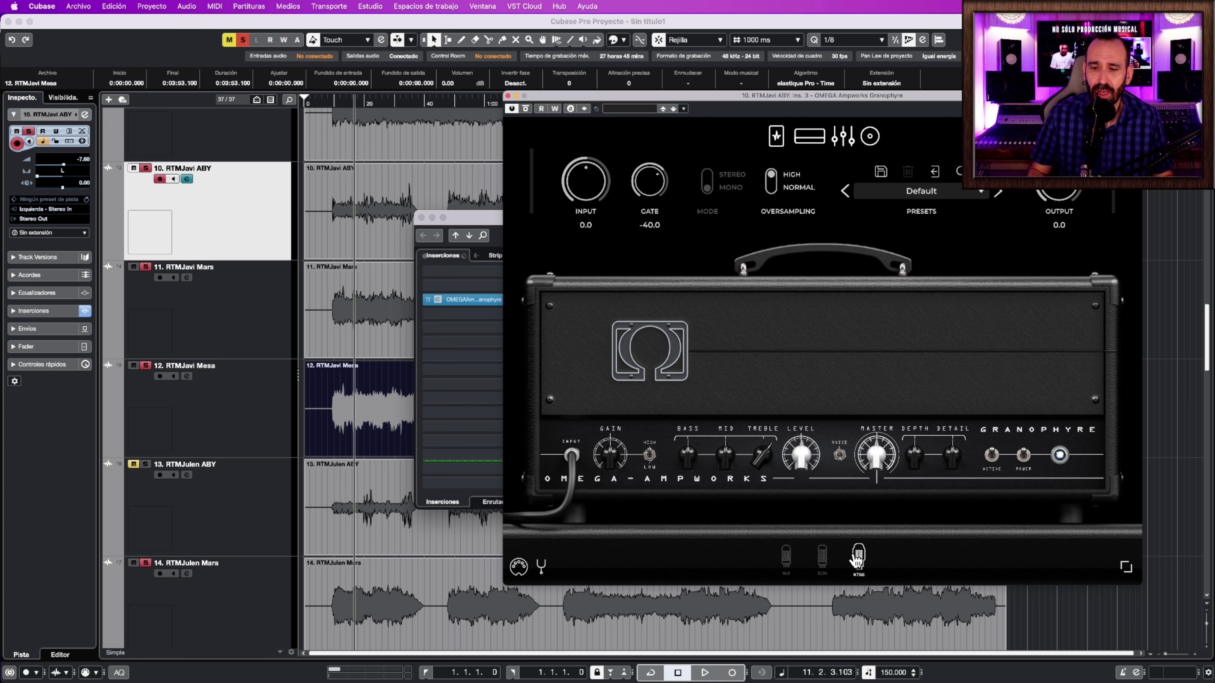
{"action": "left_click", "coordinate": [508, 96]}
{"action": "left_click", "coordinate": [420, 218]}
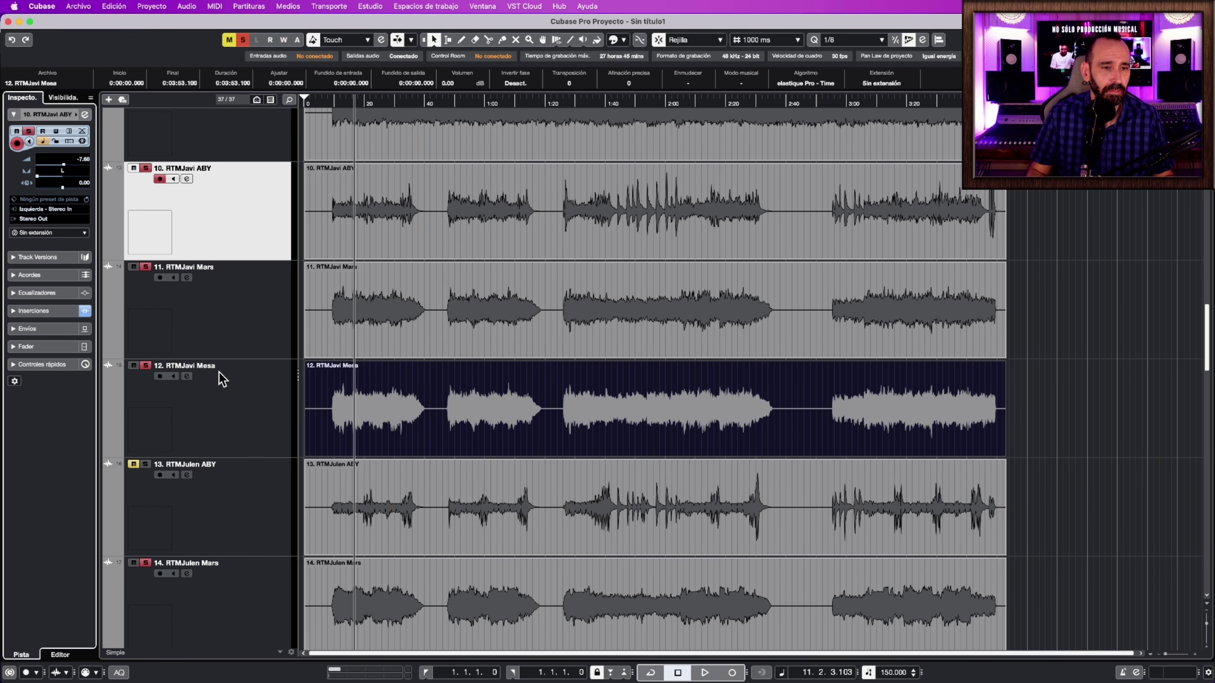
{"action": "scroll", "coordinate": [216, 374], "scroll_direction": "down", "scroll_amount": 2}
{"action": "scroll", "coordinate": [217, 374], "scroll_direction": "up", "scroll_amount": 4}
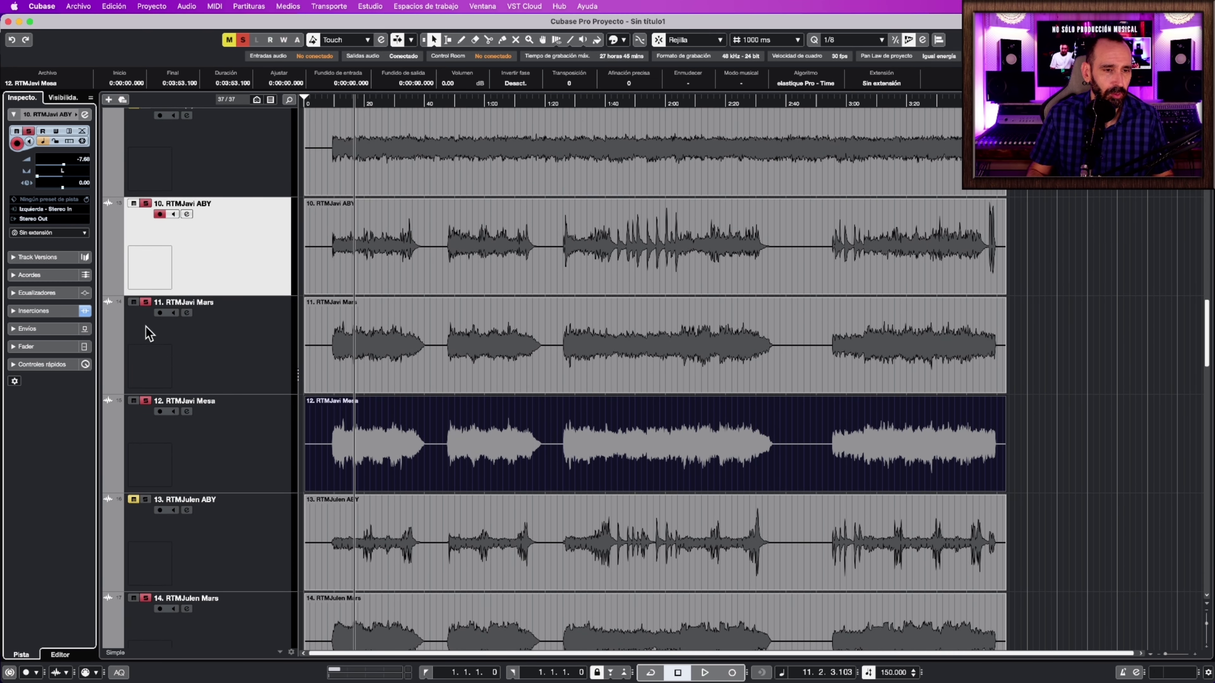
Mute ABY guitar track 10 and solo the Mars and Mesa rhythm guitar tracks with all the rhythm guitars selected
{"action": "left_click", "coordinate": [145, 401]}
{"action": "left_click", "coordinate": [145, 302]}
{"action": "scroll", "coordinate": [158, 431], "scroll_direction": "down", "scroll_amount": 3}
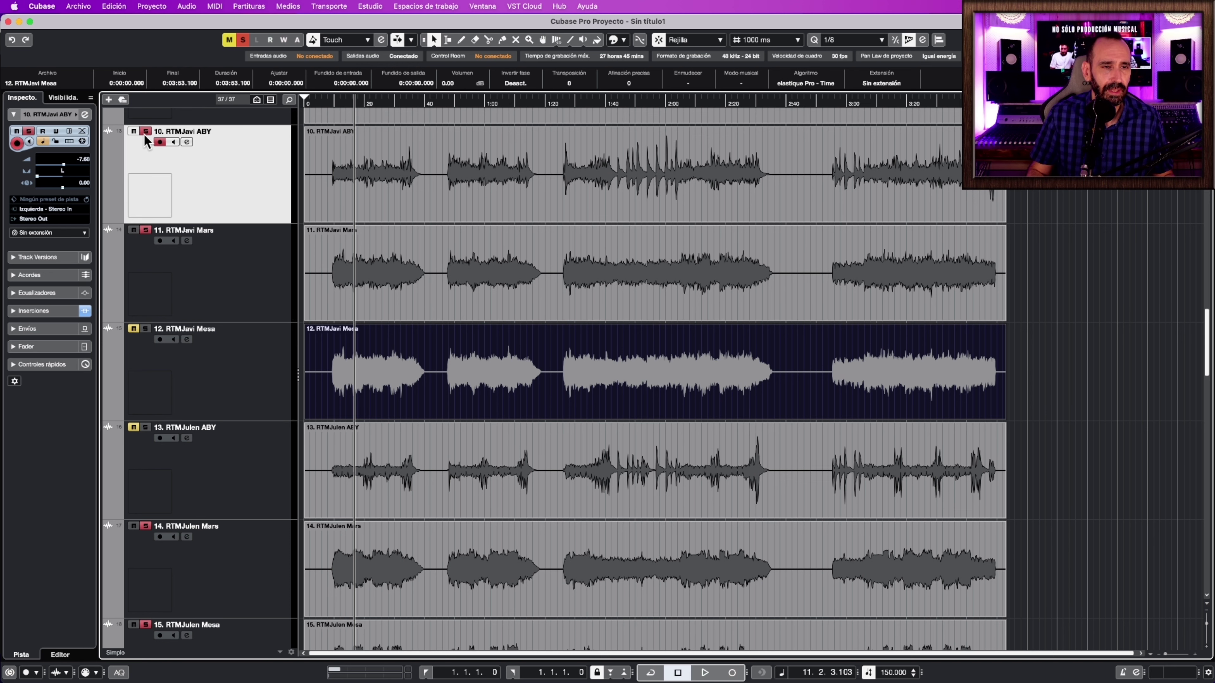
{"action": "scroll", "coordinate": [223, 407], "scroll_direction": "down", "scroll_amount": 3}
{"action": "scroll", "coordinate": [401, 218], "scroll_direction": "up", "scroll_amount": 4}
{"action": "left_click", "coordinate": [400, 217]}
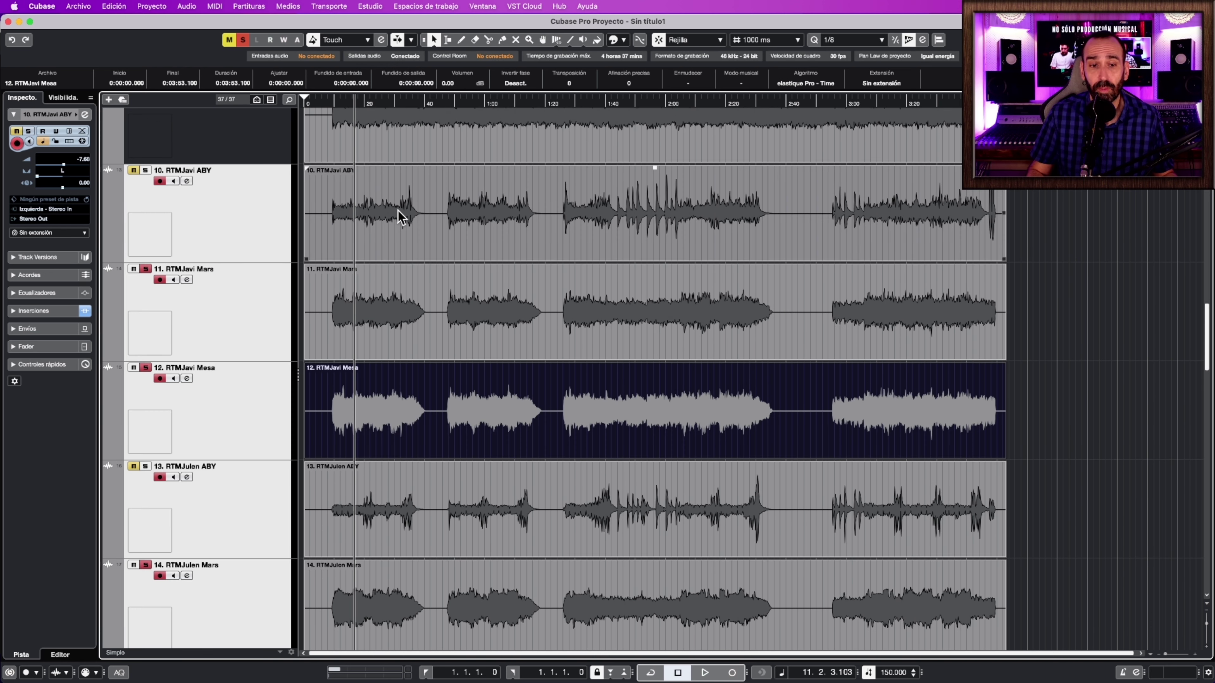
Solo ABY guitar tracks 10 and 13 in place of the amp tracks and play them from about 10 s
{"action": "left_click", "coordinate": [340, 102]}
{"action": "key", "text": "space"}
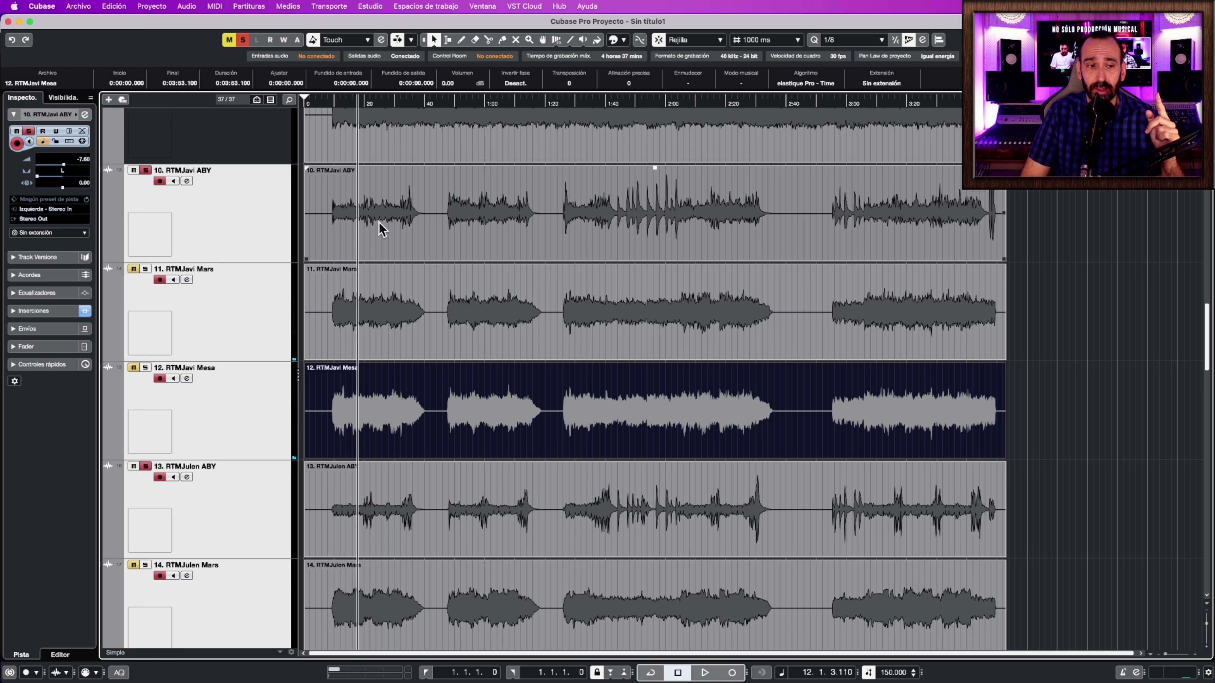
{"action": "key", "text": "space"}
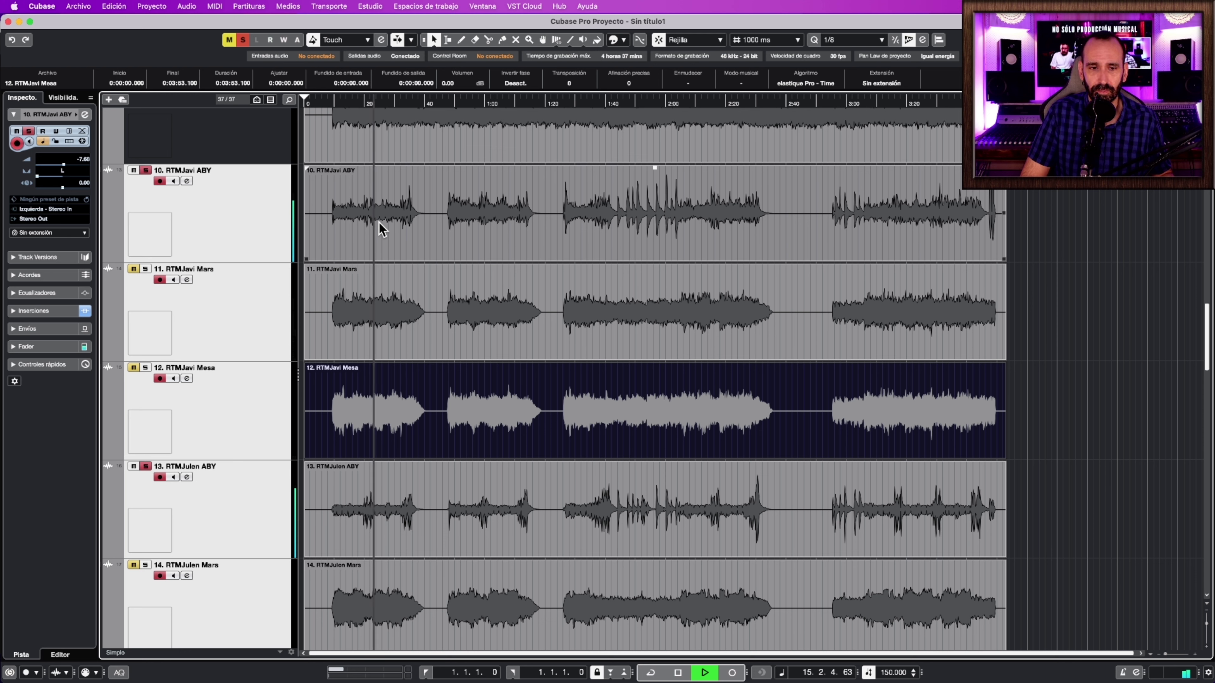
{"action": "key", "text": "space"}
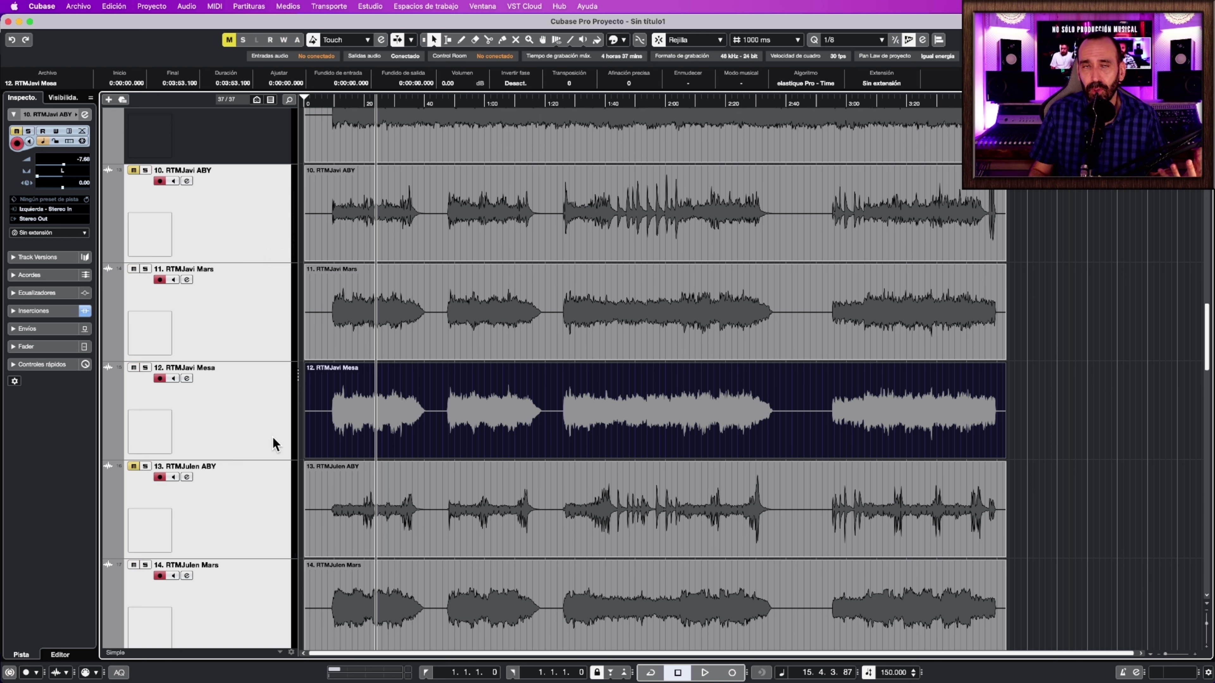
Keep ABY track 10 muted and solo only the Mars and Mesa guitar tracks 11 and 12
{"action": "left_click", "coordinate": [133, 170]}
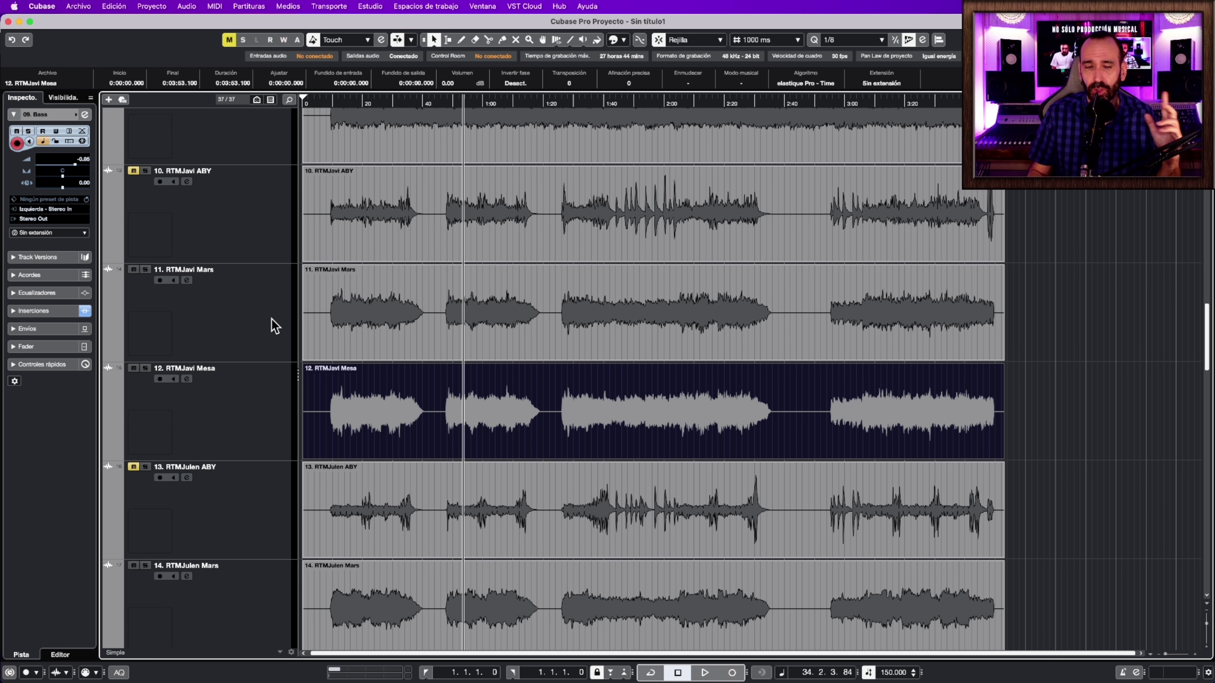
{"action": "left_click", "coordinate": [145, 269]}
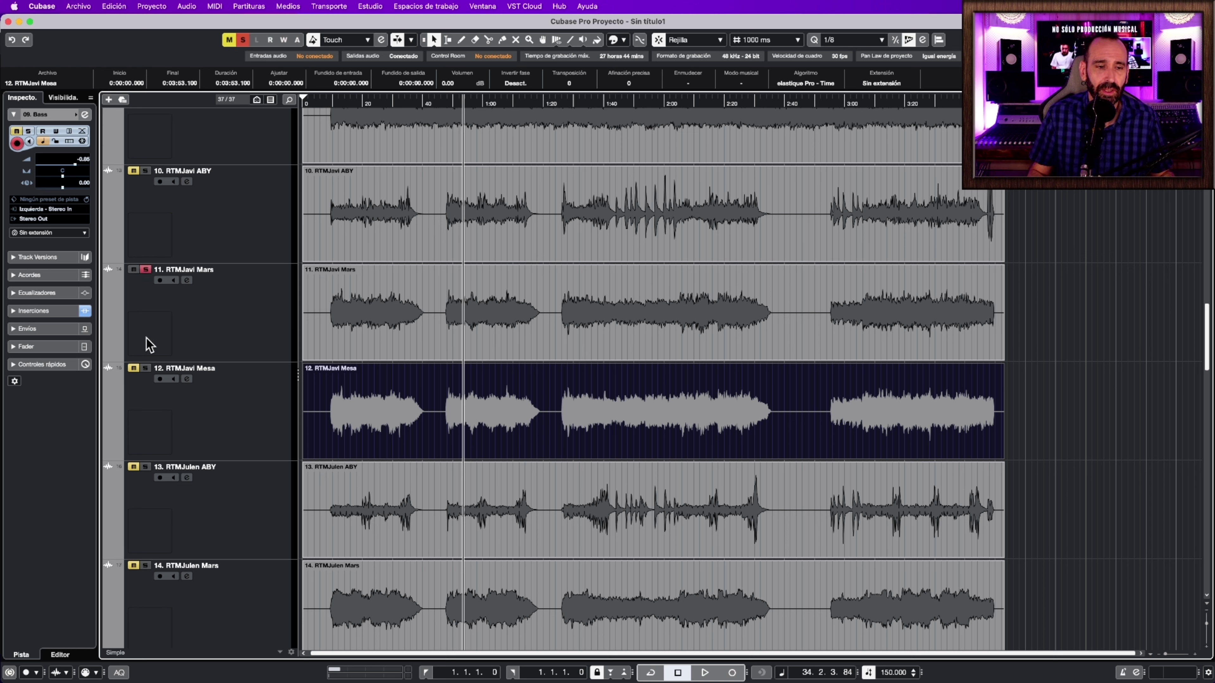
{"action": "left_click", "coordinate": [145, 368]}
Play the soloed Mars and Mesa tracks briefly from about 15 s, stop and place the playhead at about 16 s
{"action": "left_click_drag", "start_coordinate": [352, 103], "coordinate": [347, 155]}
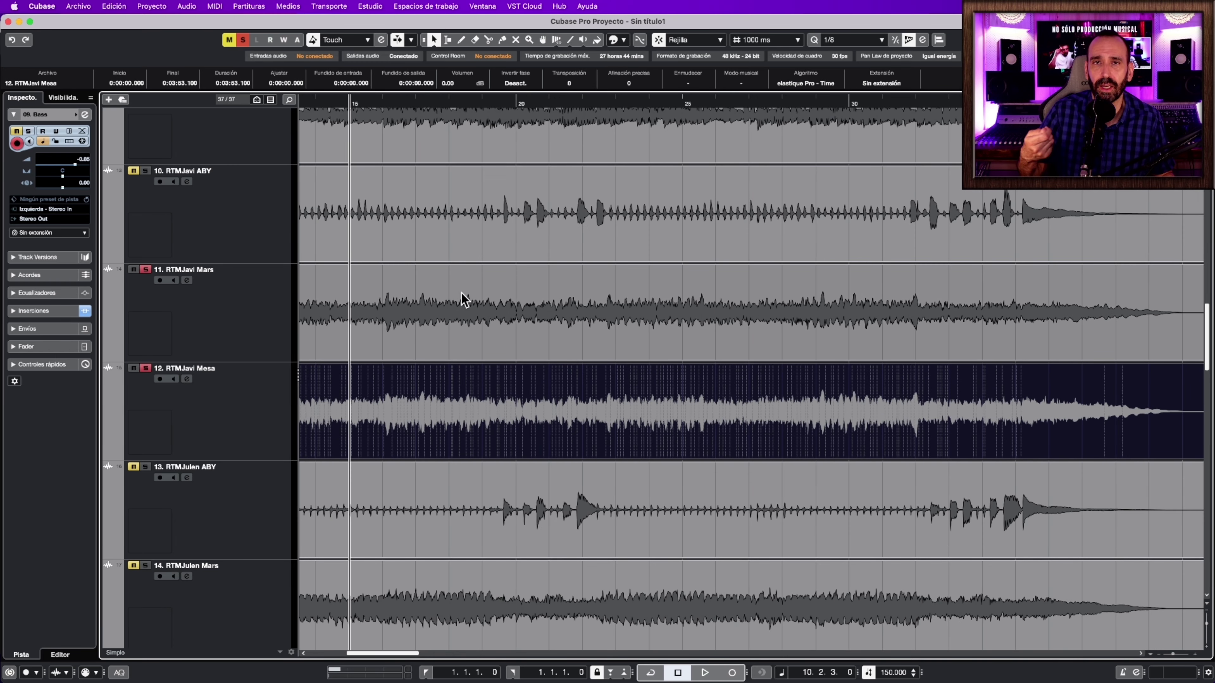
{"action": "key", "text": "space"}
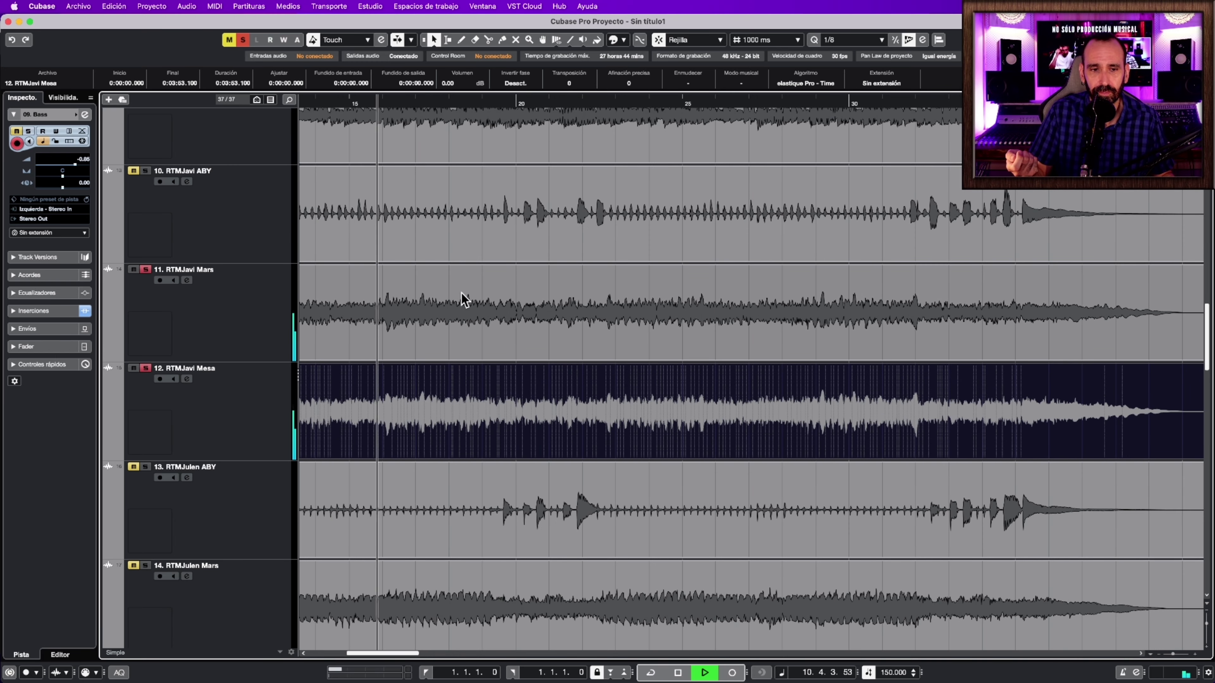
{"action": "key", "text": "space"}
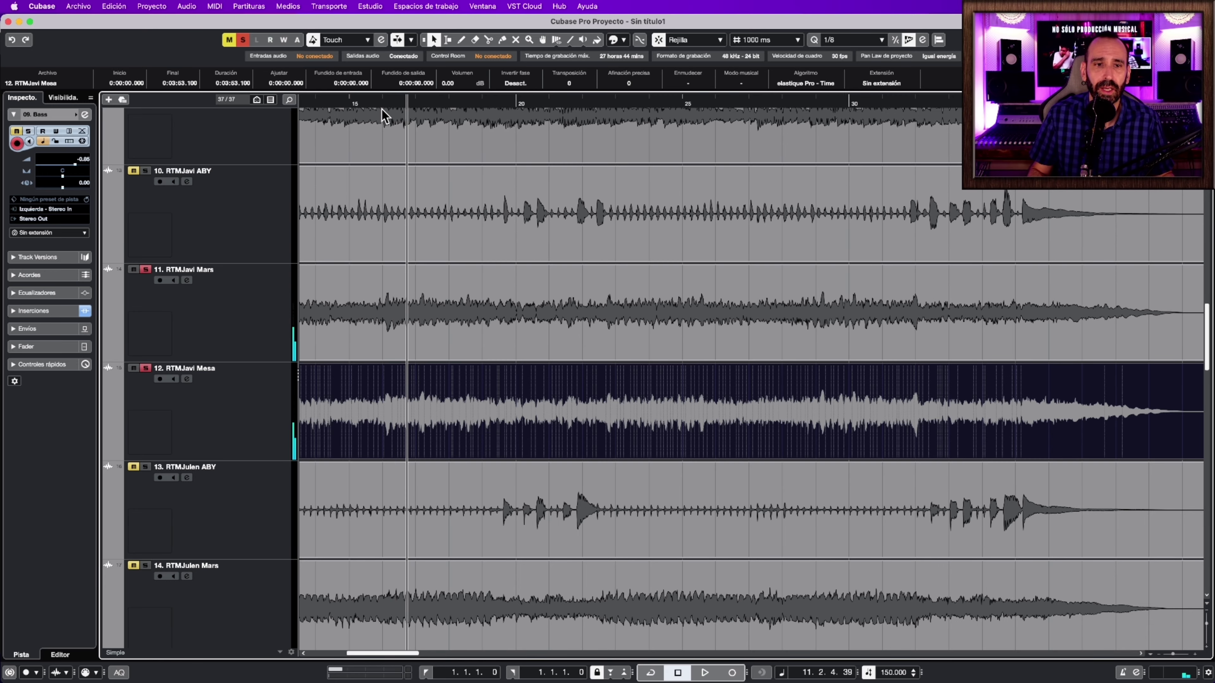
{"action": "left_click_drag", "start_coordinate": [380, 105], "coordinate": [366, 115]}
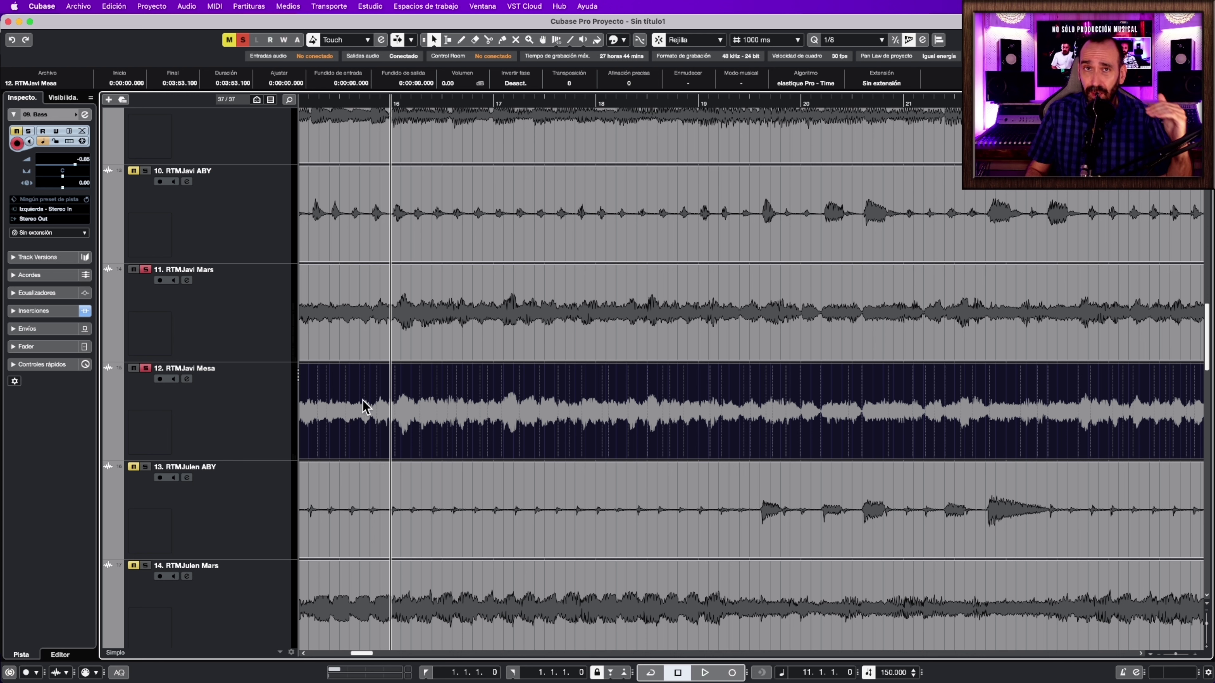
Open the MixConsole and insert Auto-Align in the fifth insert slot of ABY guitar track 10
{"action": "left_click", "coordinate": [275, 319]}
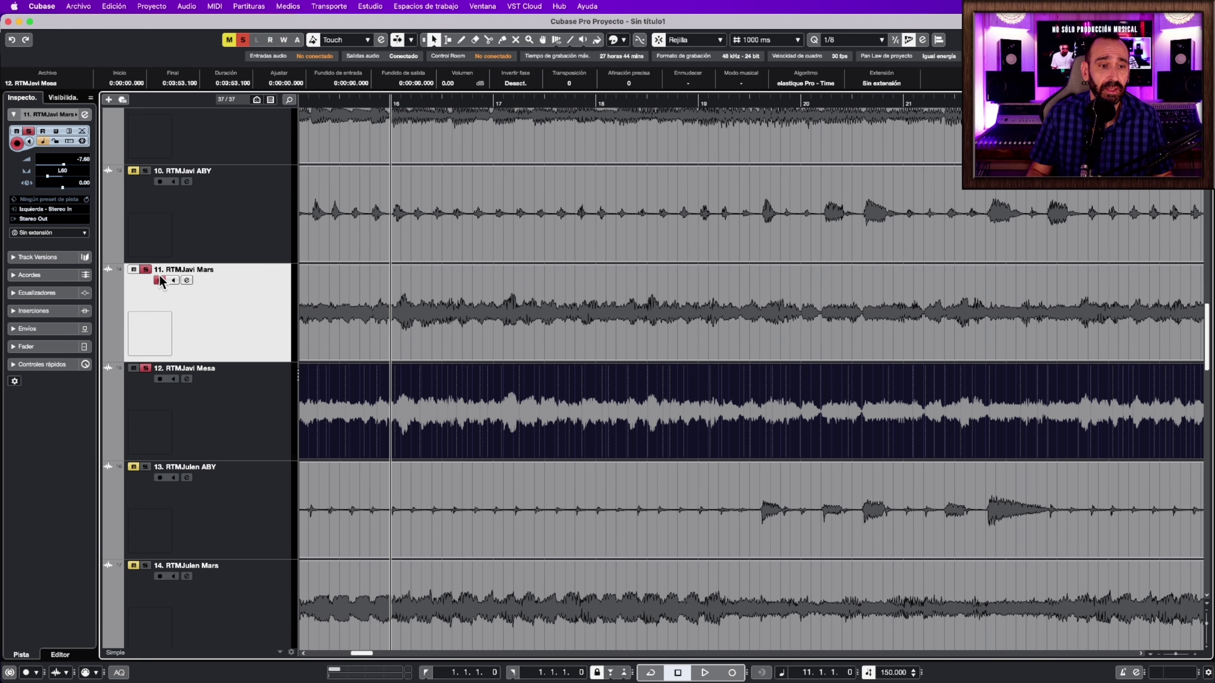
{"action": "left_click", "coordinate": [250, 238]}
{"action": "key", "text": "F3"}
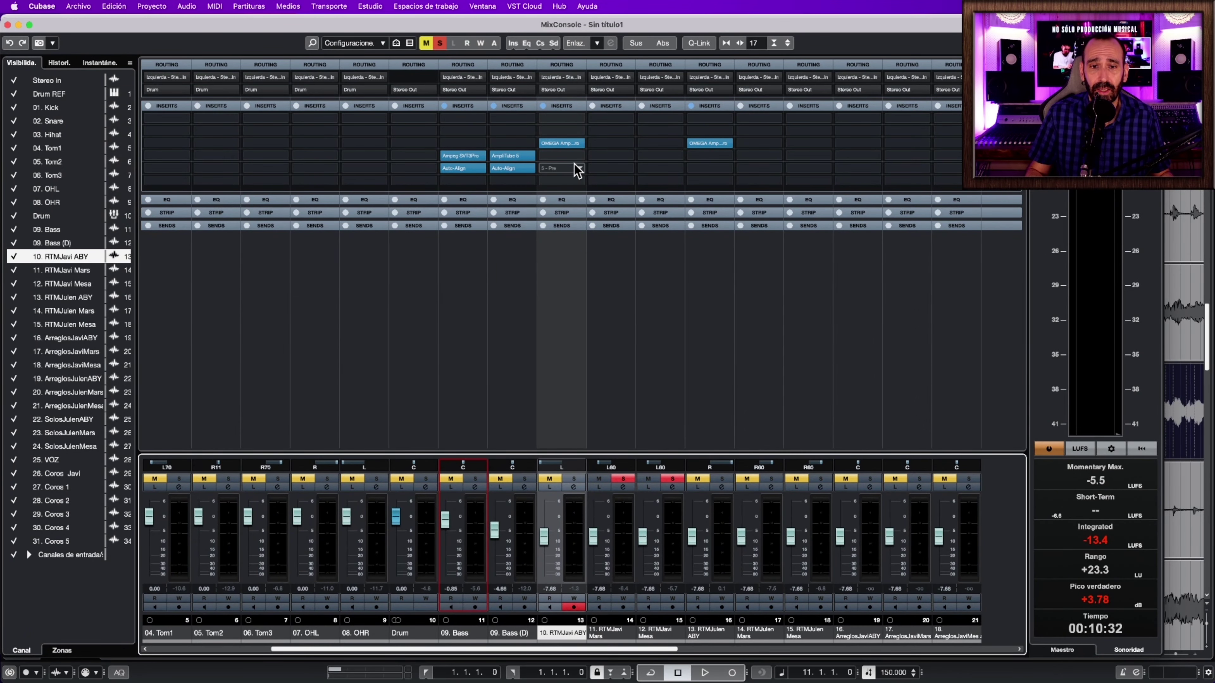
{"action": "left_click", "coordinate": [574, 169]}
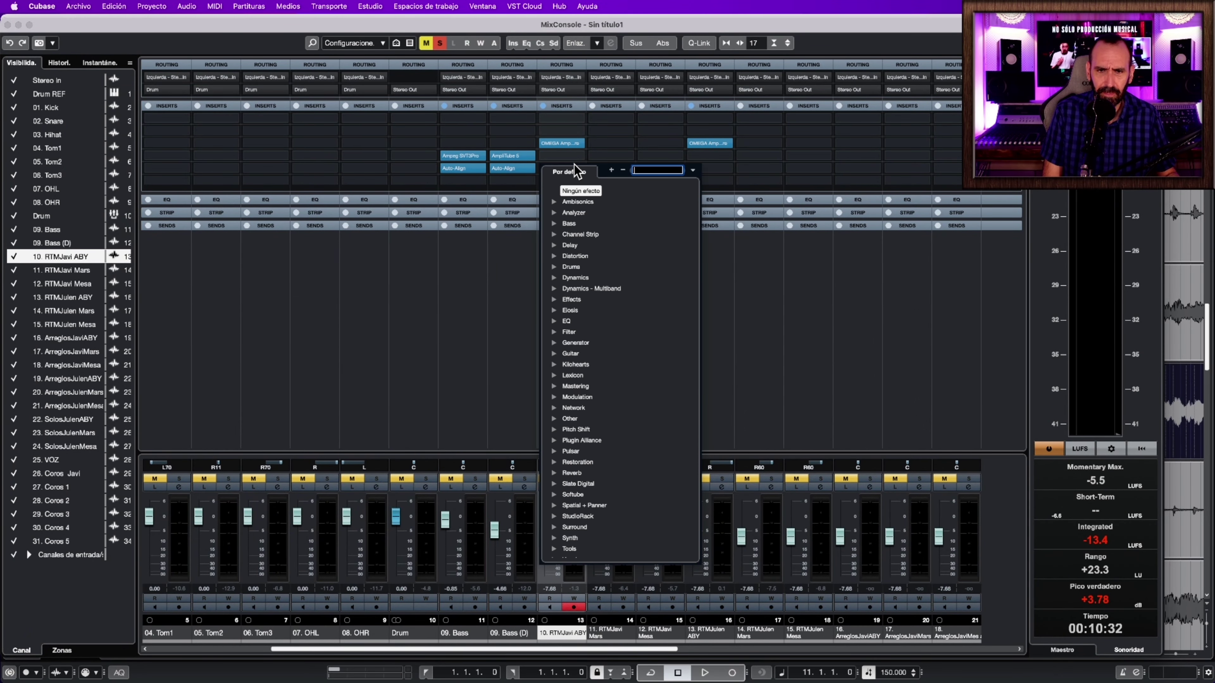
{"action": "type", "text": "auto"}
{"action": "left_click", "coordinate": [675, 222]}
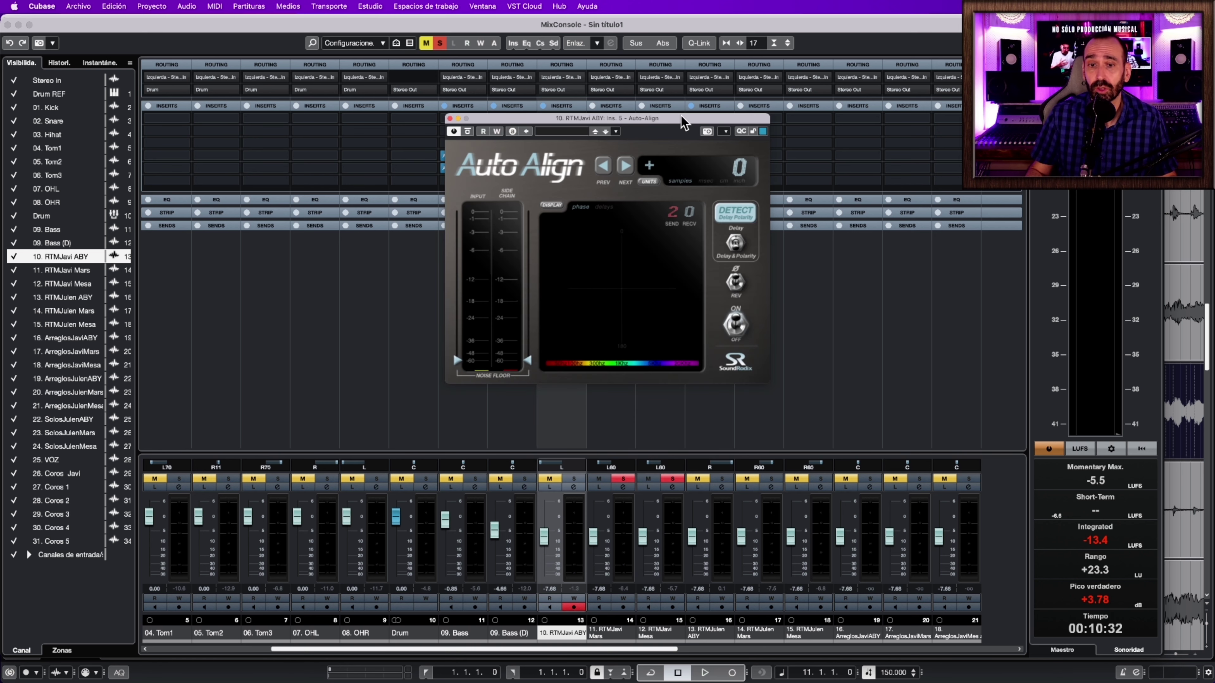
Insert Auto-Align in the fifth slot of Mars track 11 and arrange both plug-in windows side by side
{"action": "left_click_drag", "start_coordinate": [686, 119], "coordinate": [481, 215]}
{"action": "left_click", "coordinate": [628, 168]}
{"action": "left_click", "coordinate": [631, 190]}
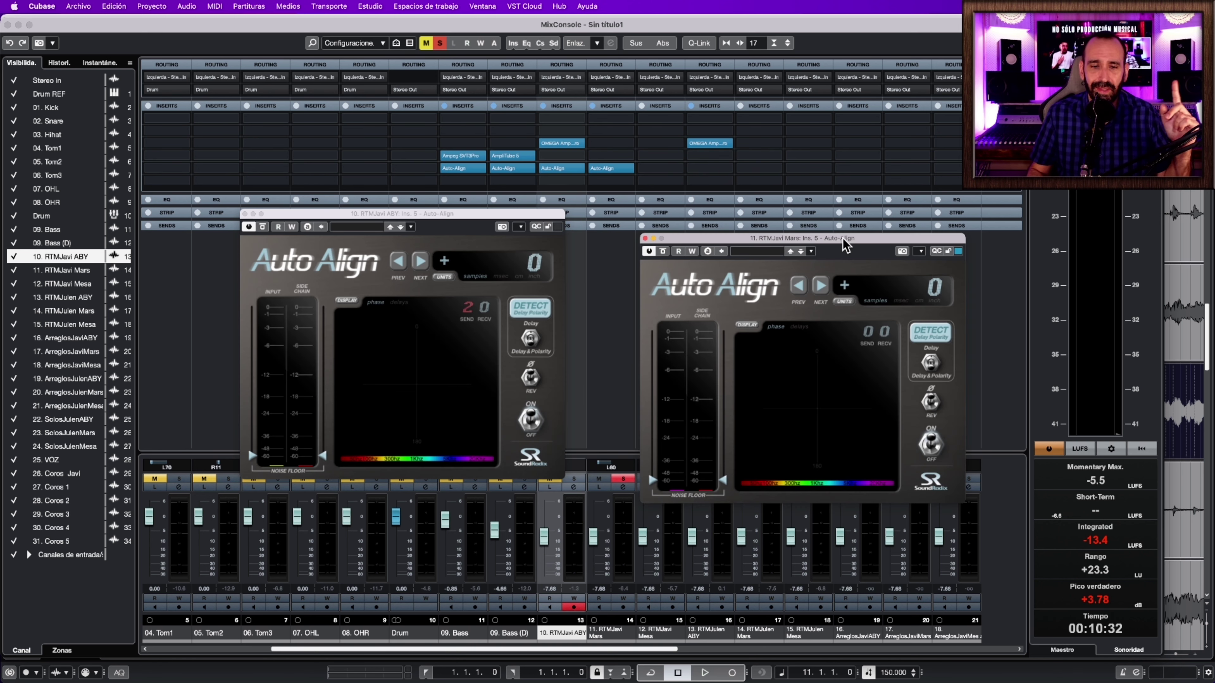
Set the Auto-Align send to 0 on ABY track 10 and 2 on Mars track 11, with ABY receiving on 2
{"action": "left_click", "coordinate": [463, 310]}
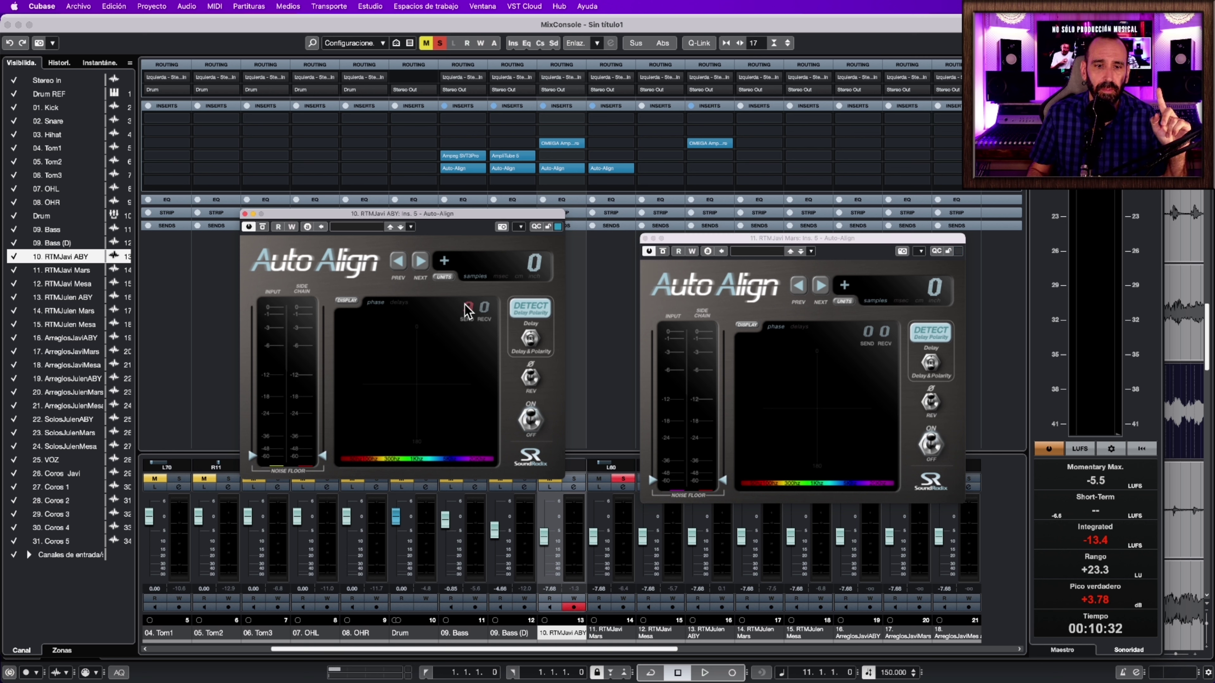
{"action": "left_click", "coordinate": [867, 336]}
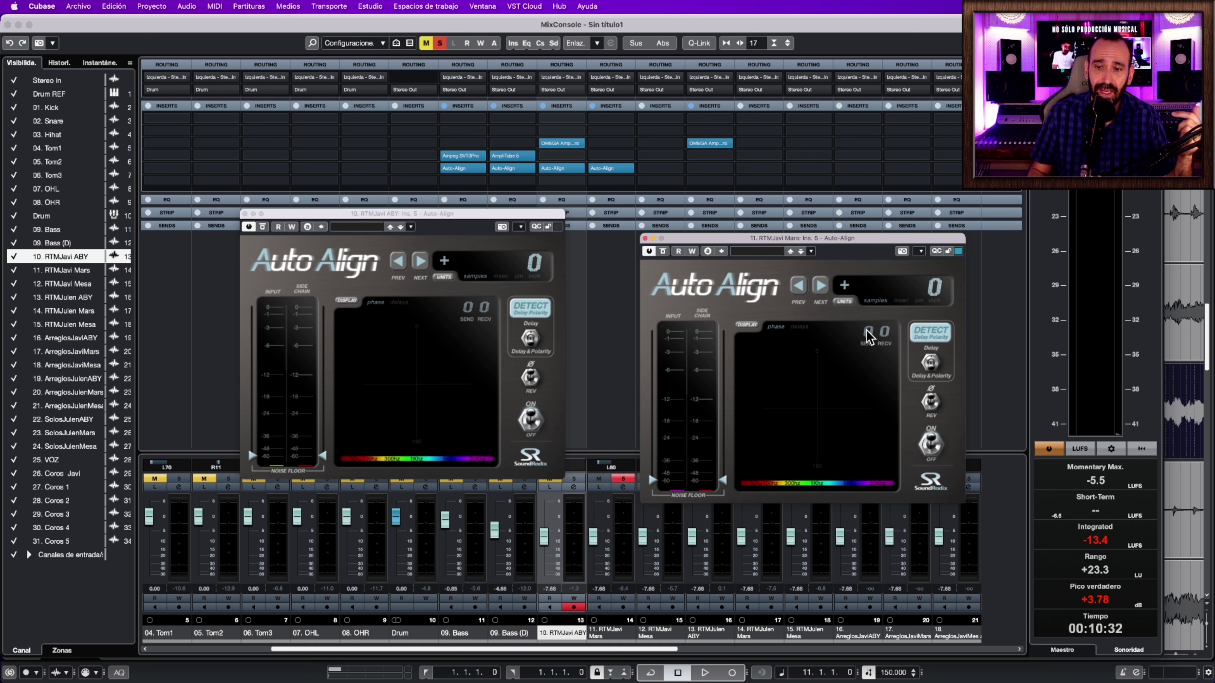
{"action": "left_click_drag", "start_coordinate": [868, 336], "coordinate": [872, 355]}
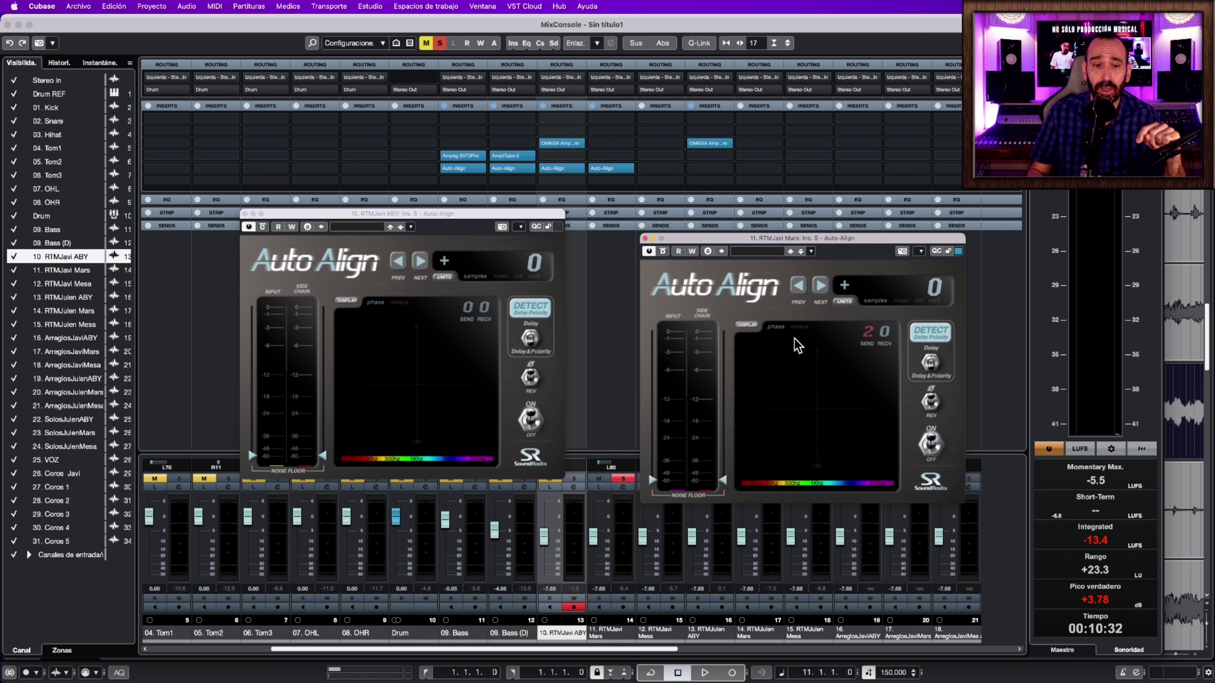
{"action": "left_click_drag", "start_coordinate": [484, 314], "coordinate": [485, 318]}
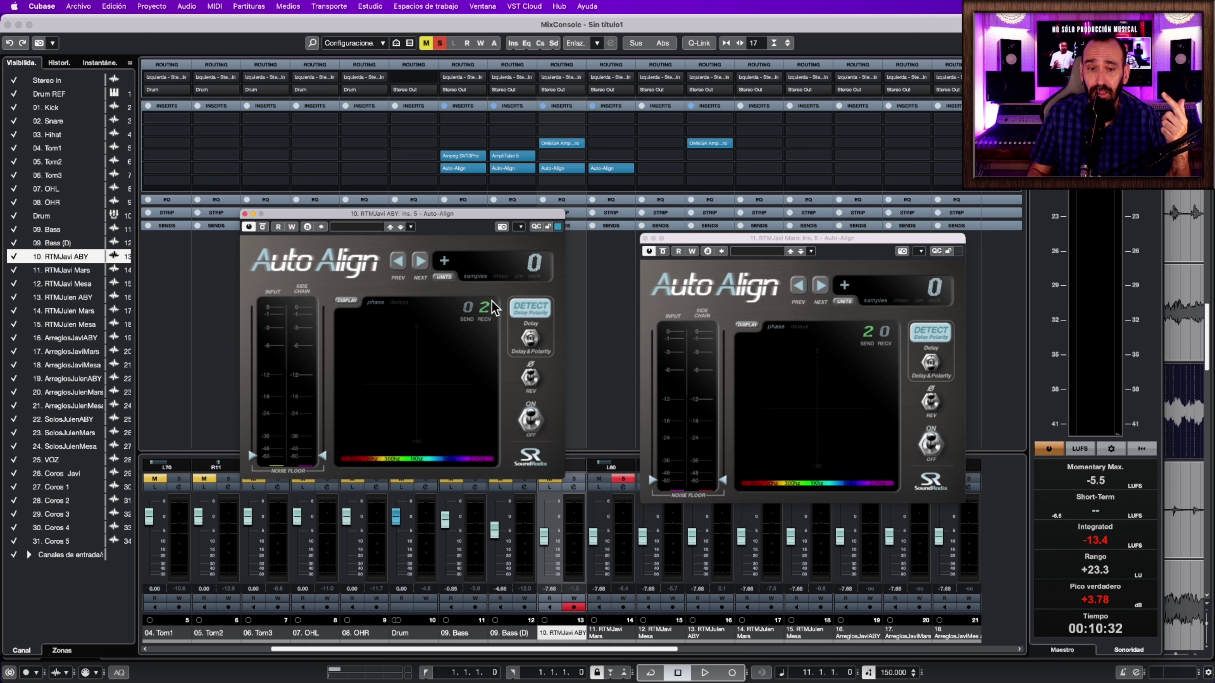
Solo ABY track 10 with the Mars and Mesa tracks and play them to check the Auto-Align phase display
{"action": "left_click", "coordinate": [531, 311]}
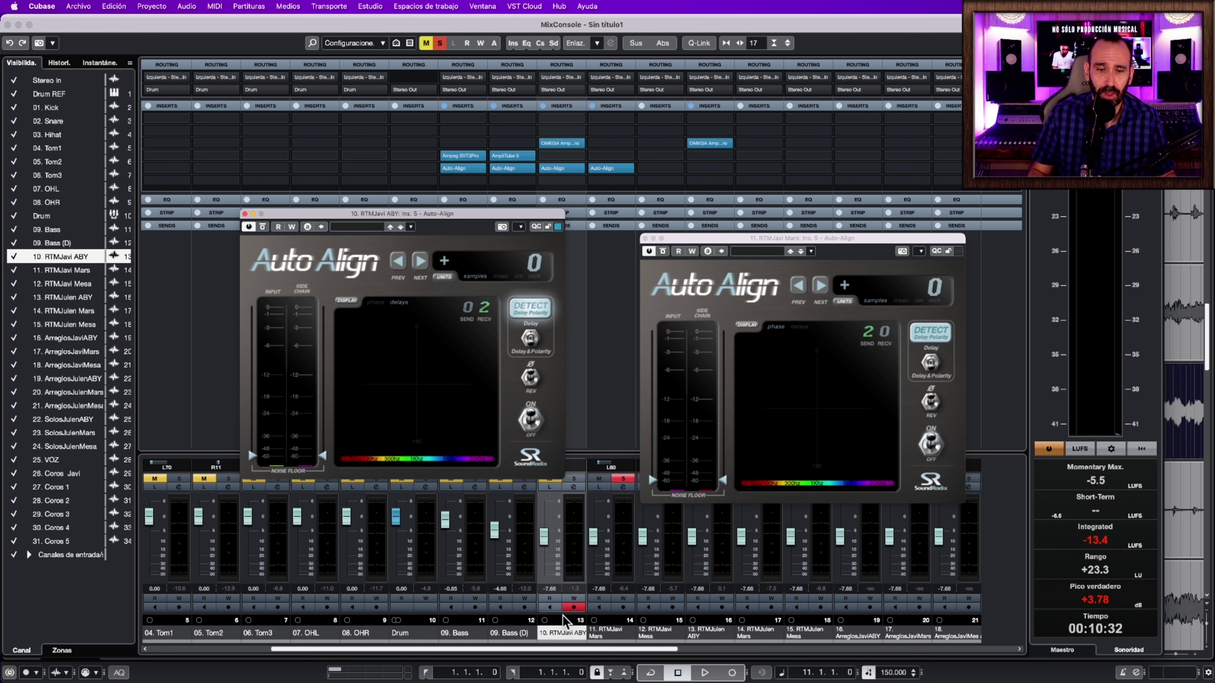
{"action": "scroll", "coordinate": [595, 607], "scroll_direction": "right", "scroll_amount": 5}
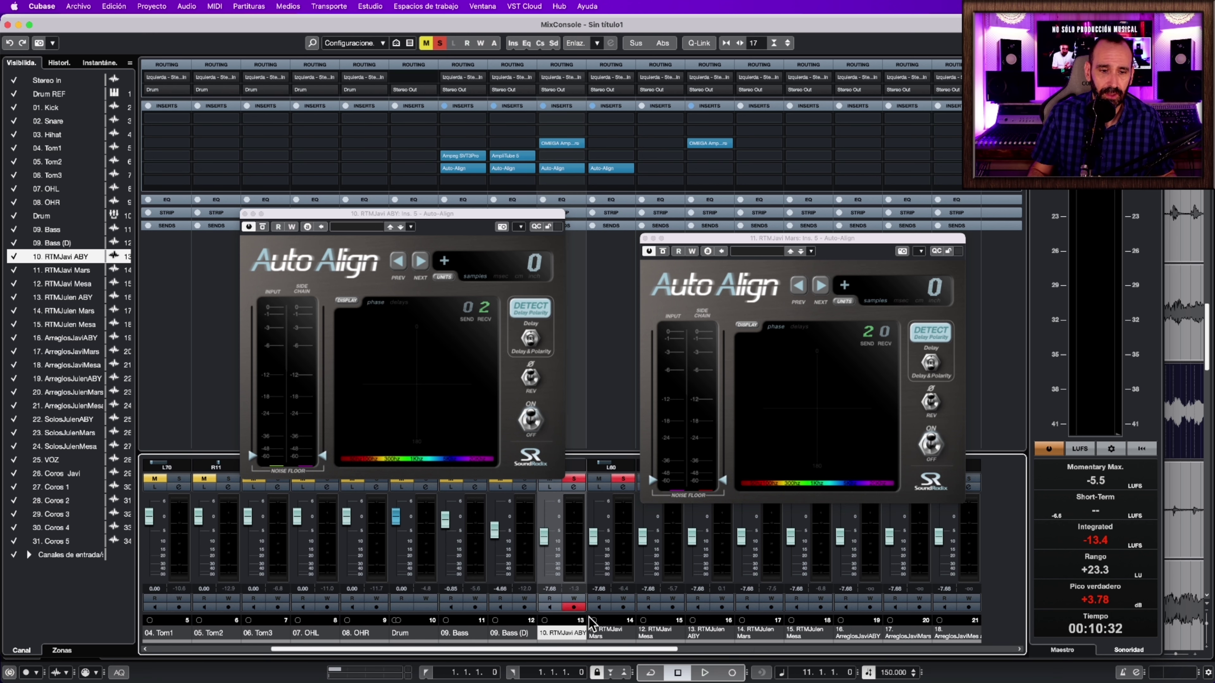
{"action": "left_click_drag", "start_coordinate": [720, 238], "coordinate": [757, 225]}
{"action": "key", "text": "space"}
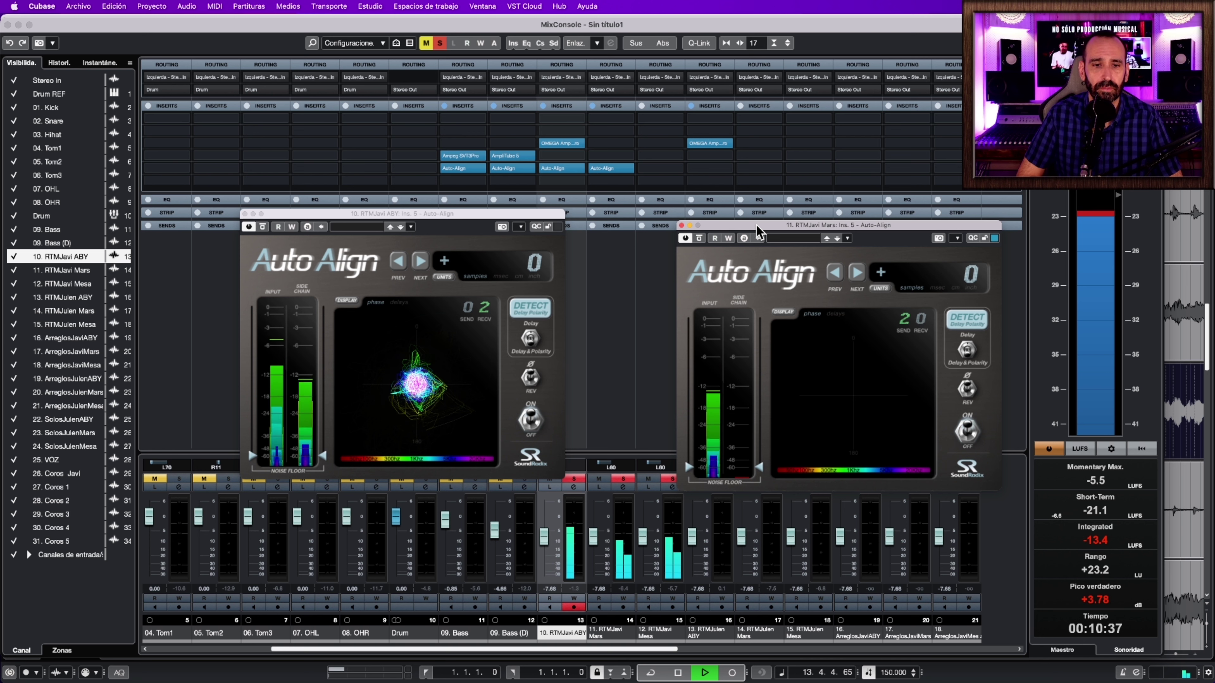
{"action": "key", "text": "space"}
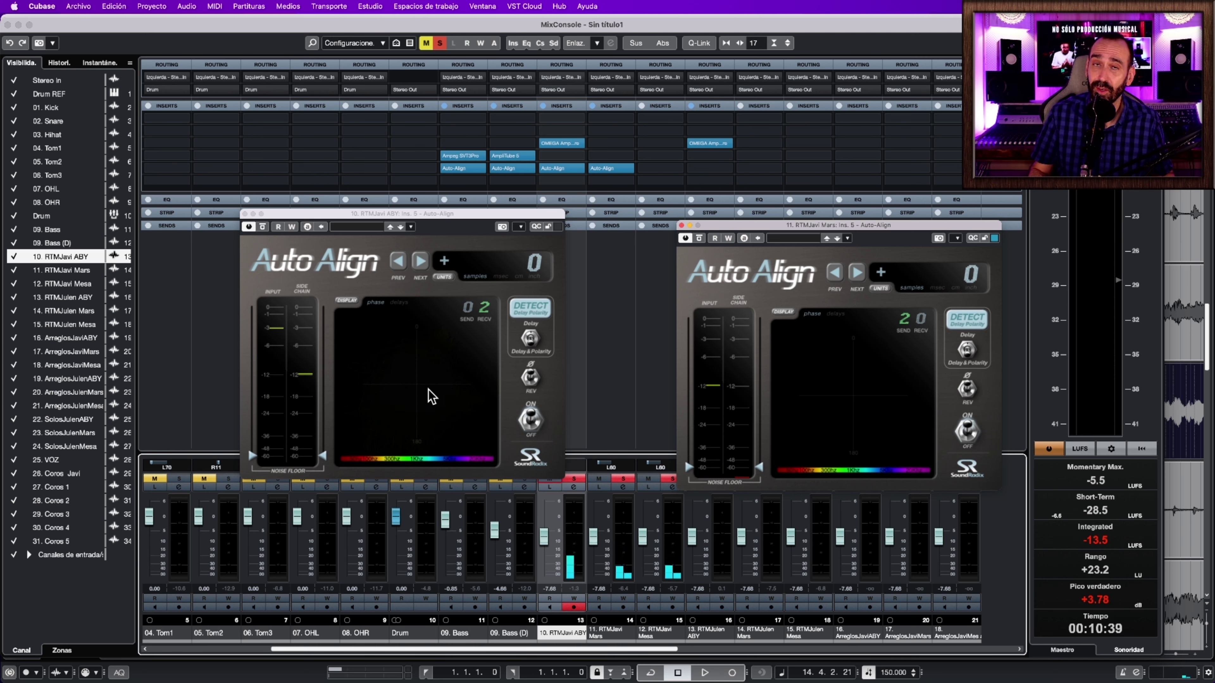
Run Auto-Align's delay detection on ABY track 10 against Mars track 11 during playback, and stop playback
{"action": "left_click", "coordinate": [538, 315]}
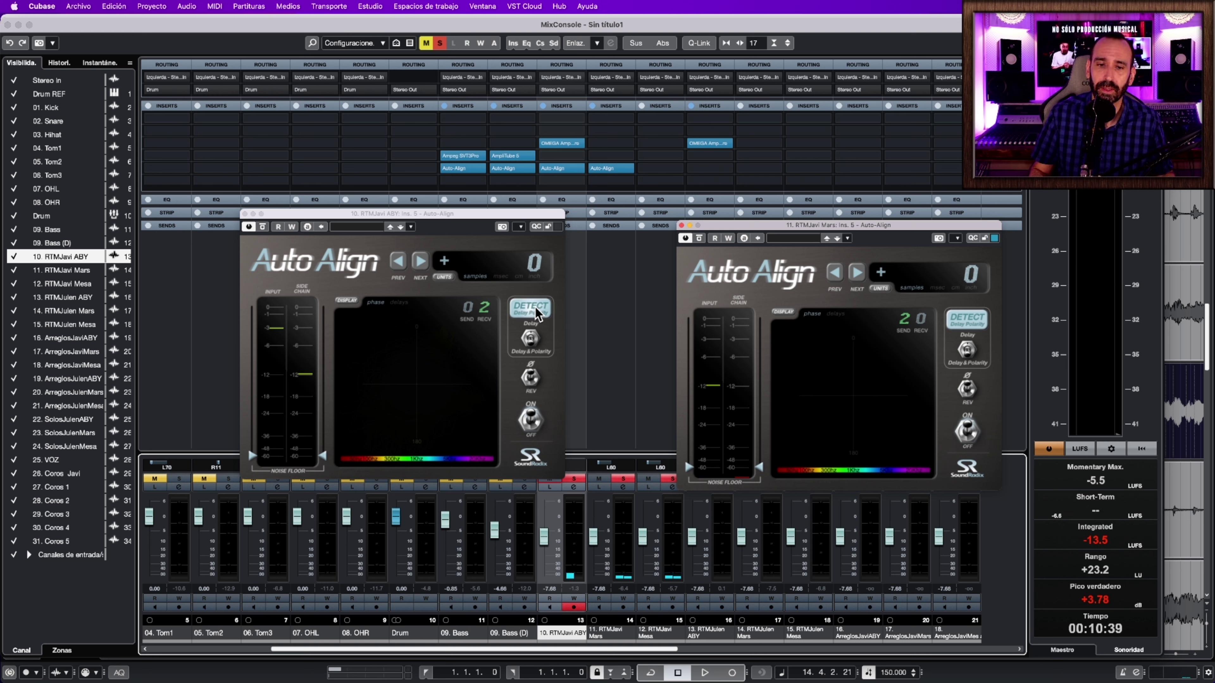
{"action": "key", "text": "space"}
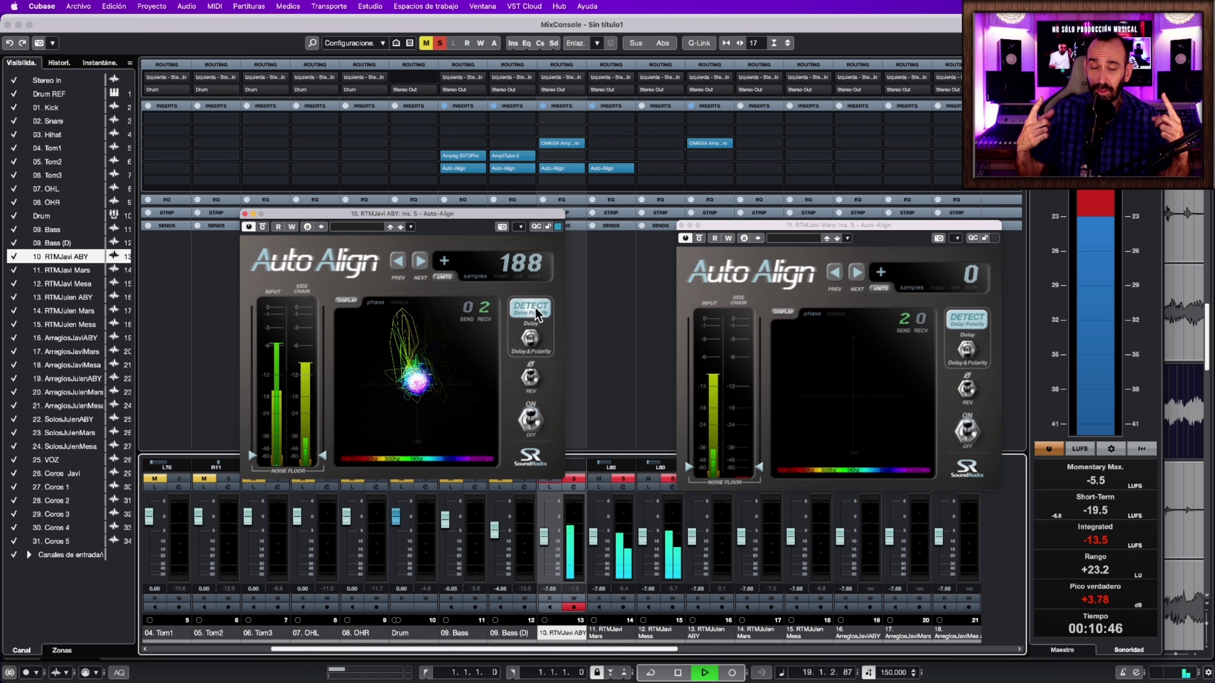
{"action": "key", "text": "space"}
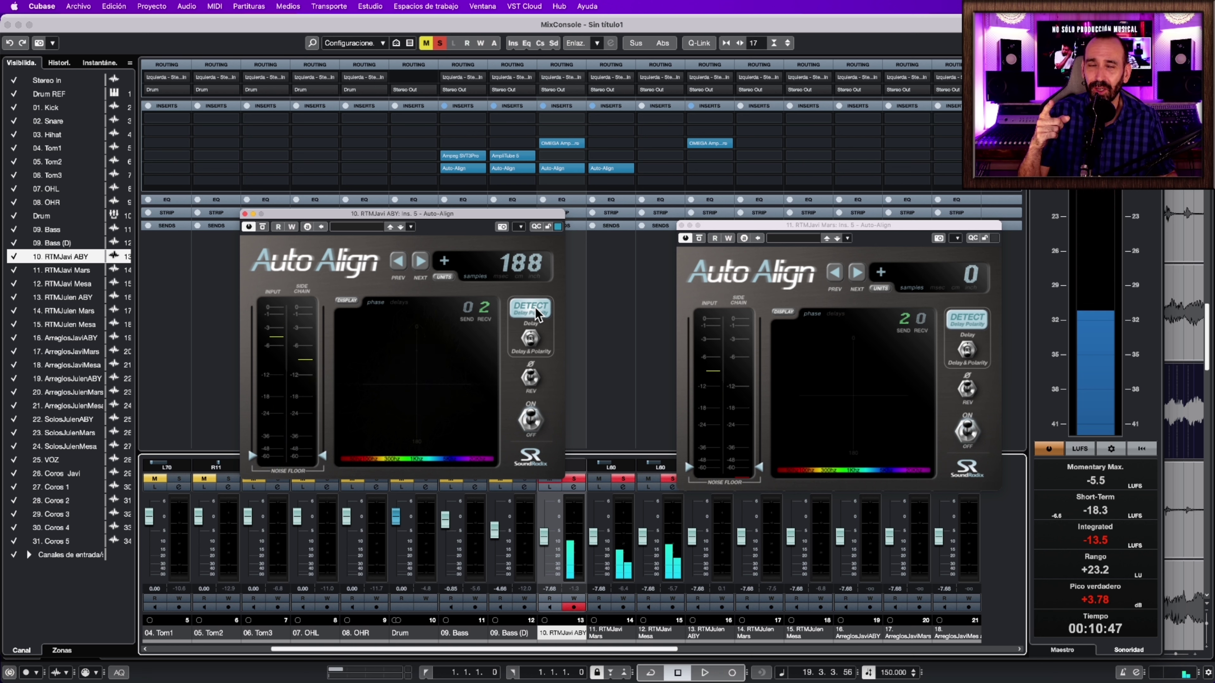